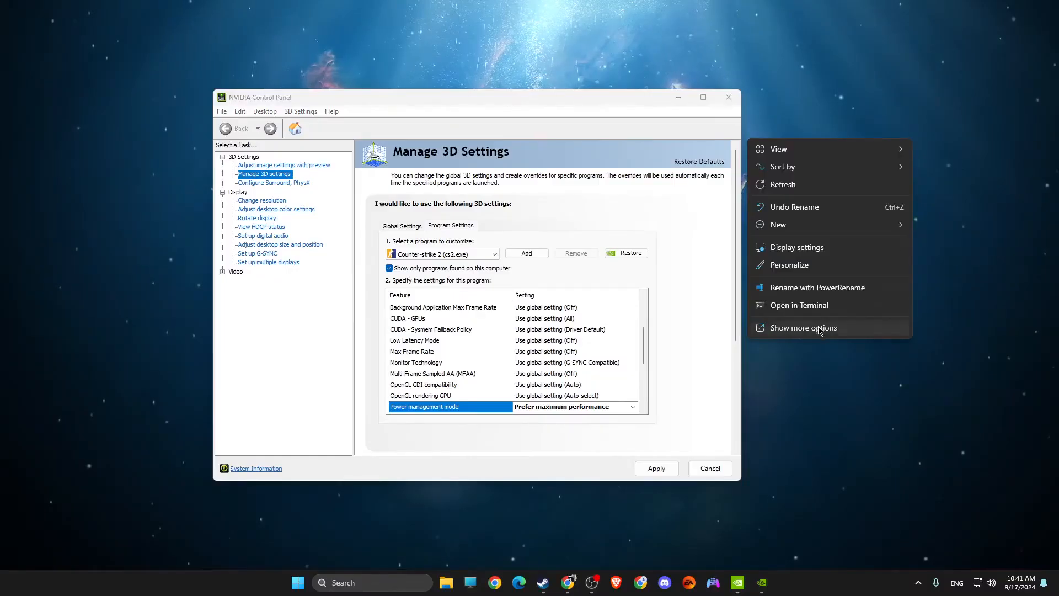
- For Counter-Strike 2 (cs2.exe), choose Prefer maximum performance as the power management mode, then cancel the pending 3D settings changes
left_click(804, 328)
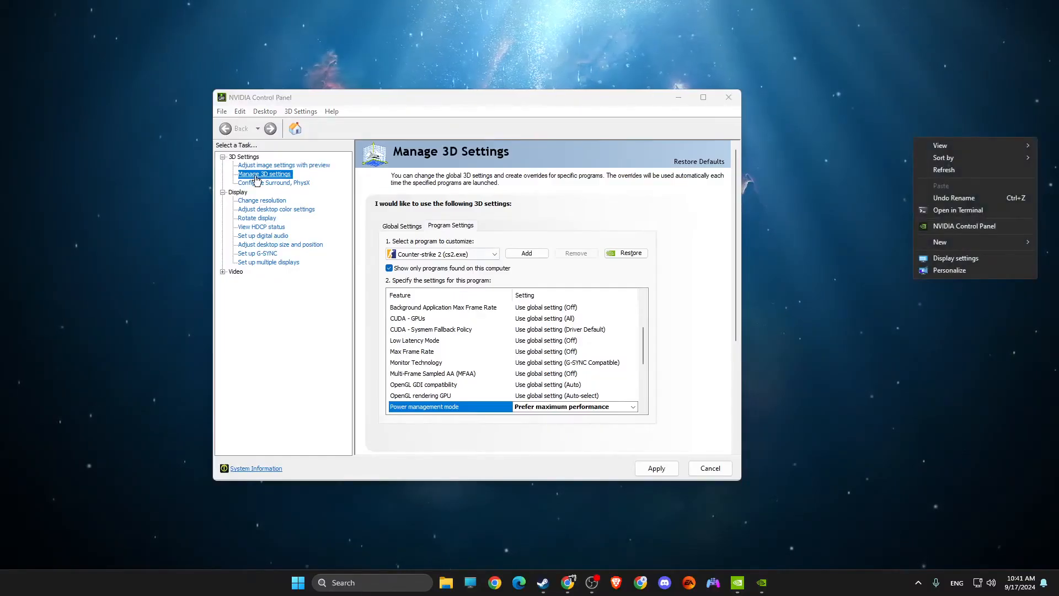
left_click(551, 229)
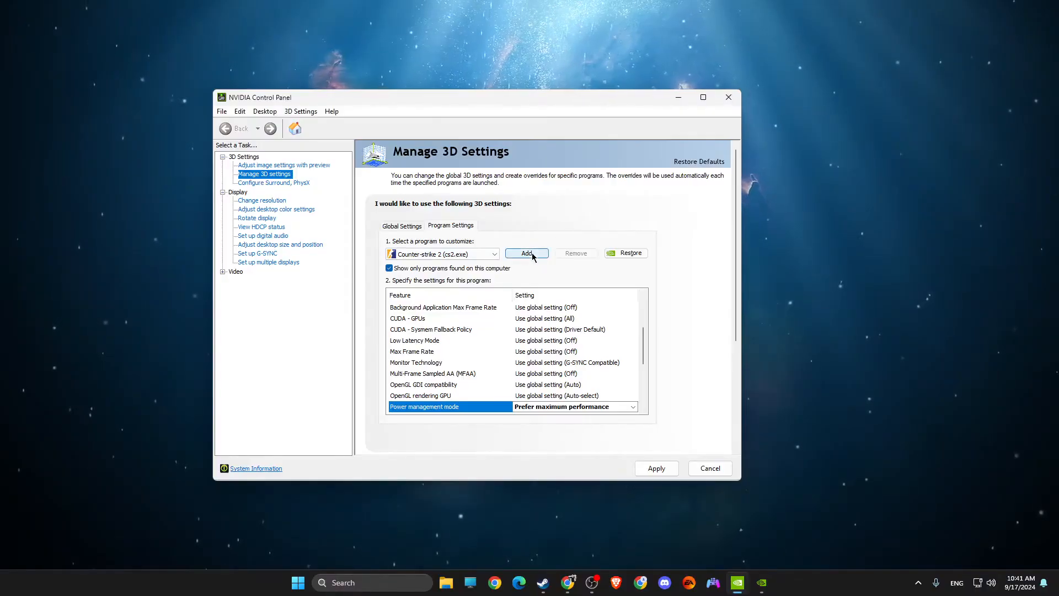
left_click(428, 255)
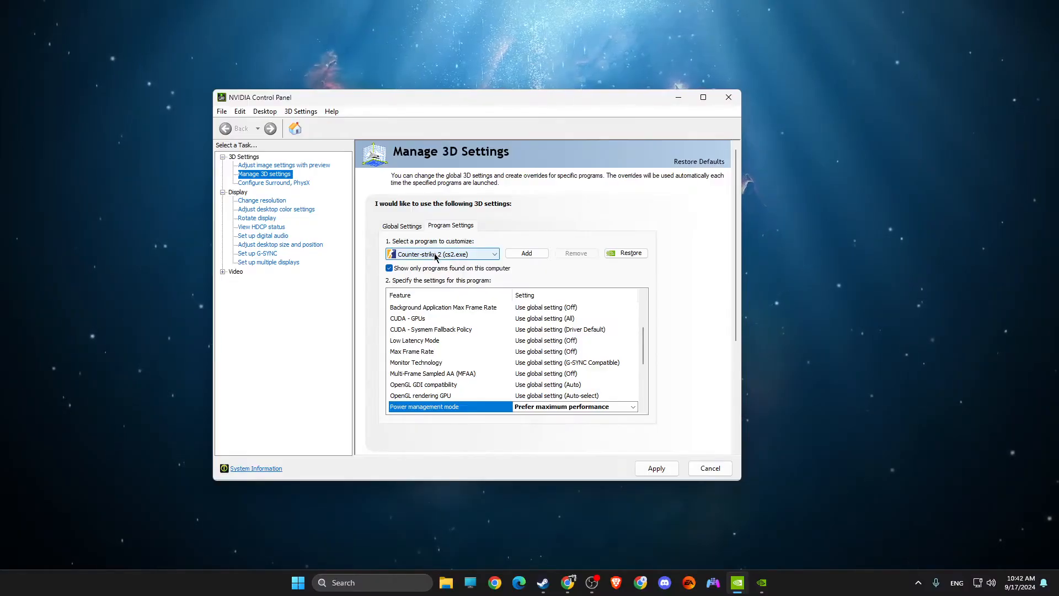
scroll(441, 331, "down", 2)
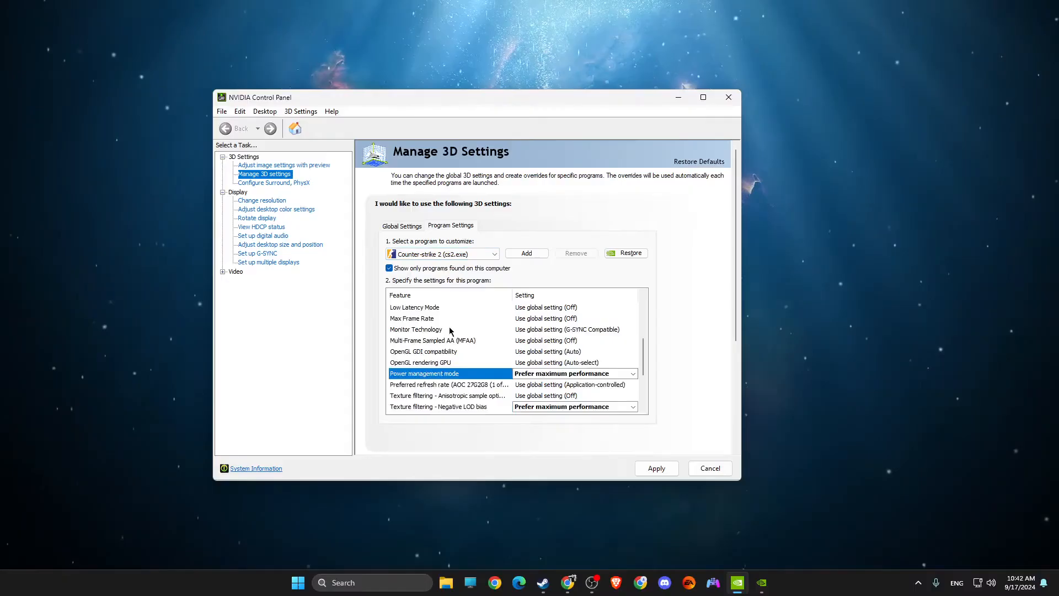
left_click(538, 342)
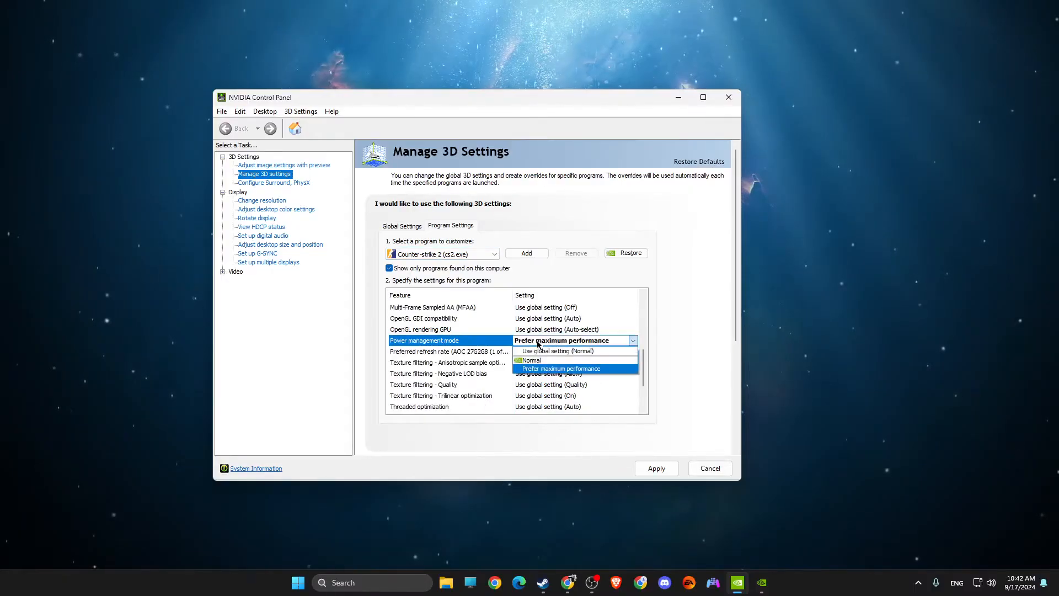
left_click(538, 369)
scroll(469, 345, "down", 2)
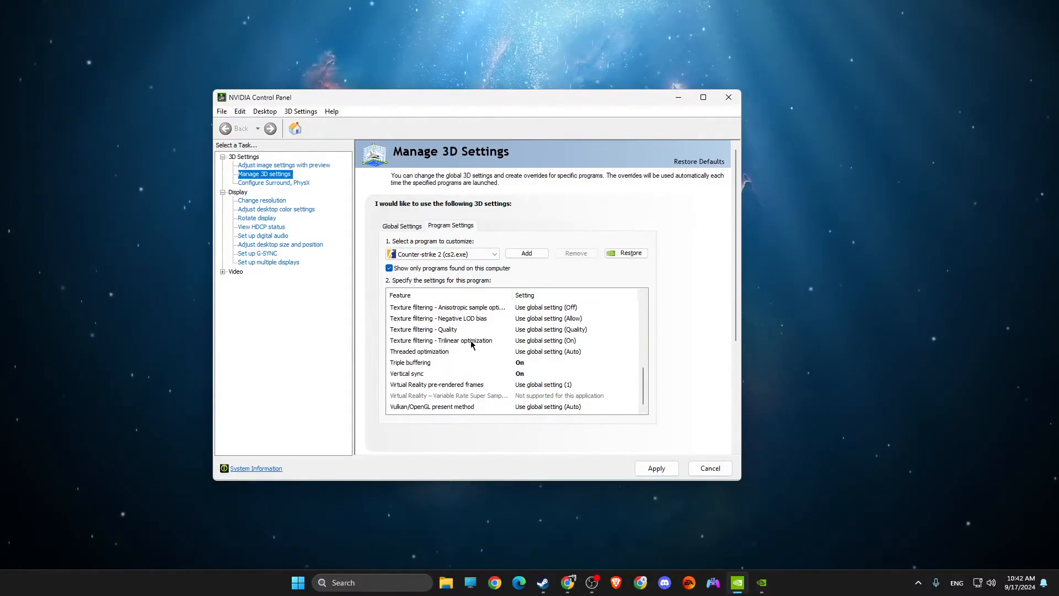
left_click(704, 469)
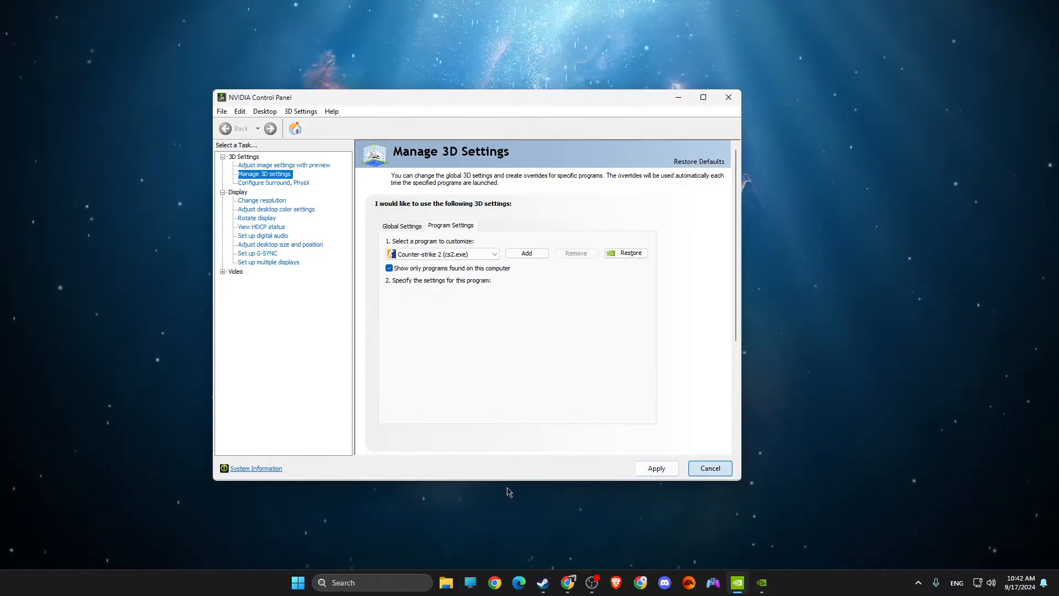
- Search Windows for "settings", check for updates in Windows Update, and close Settings
left_click(345, 586)
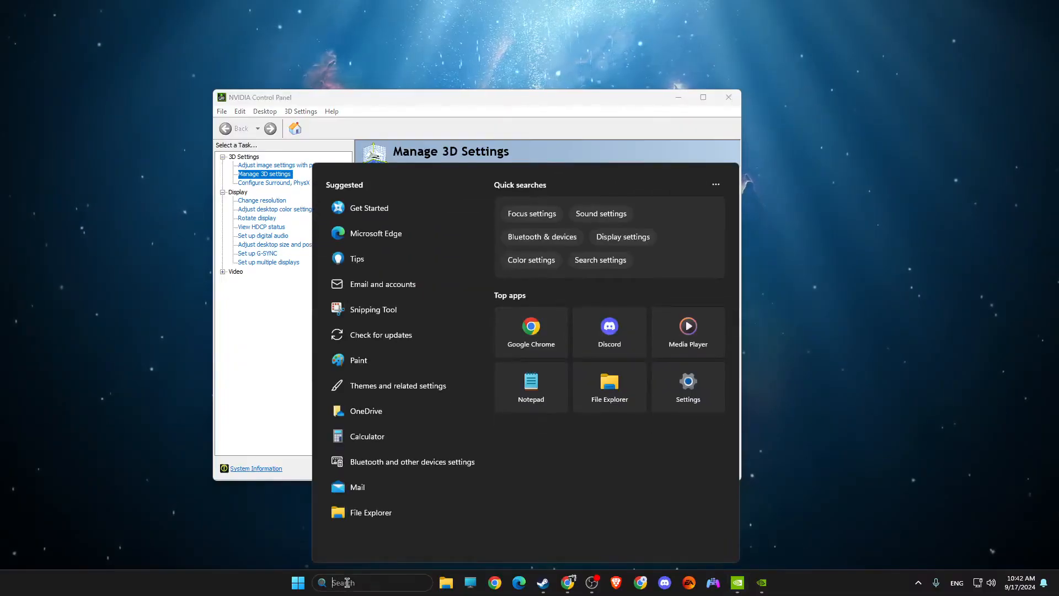
type("settings")
key("Return")
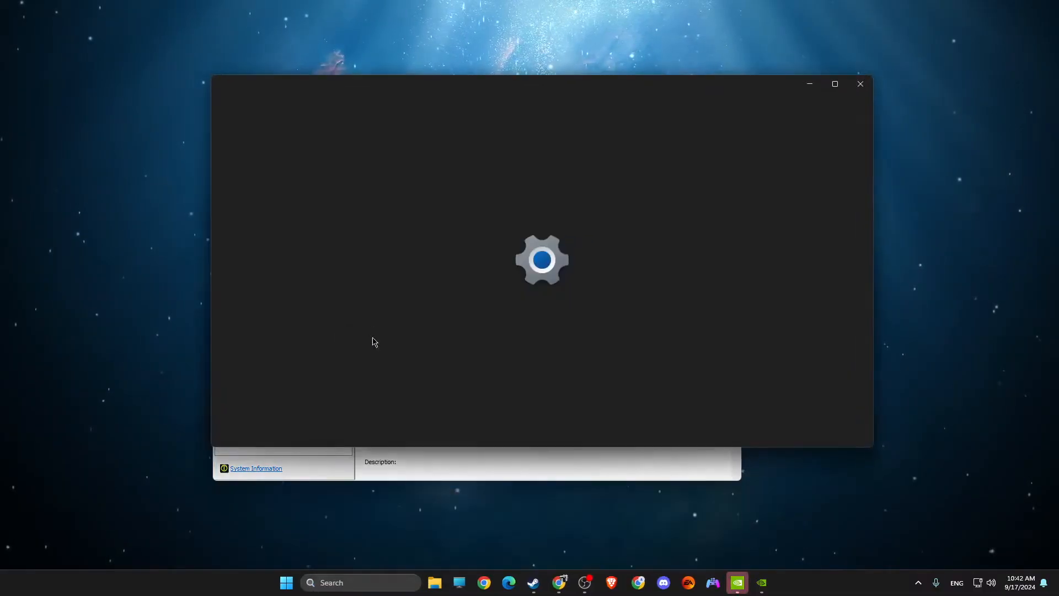
left_click(302, 434)
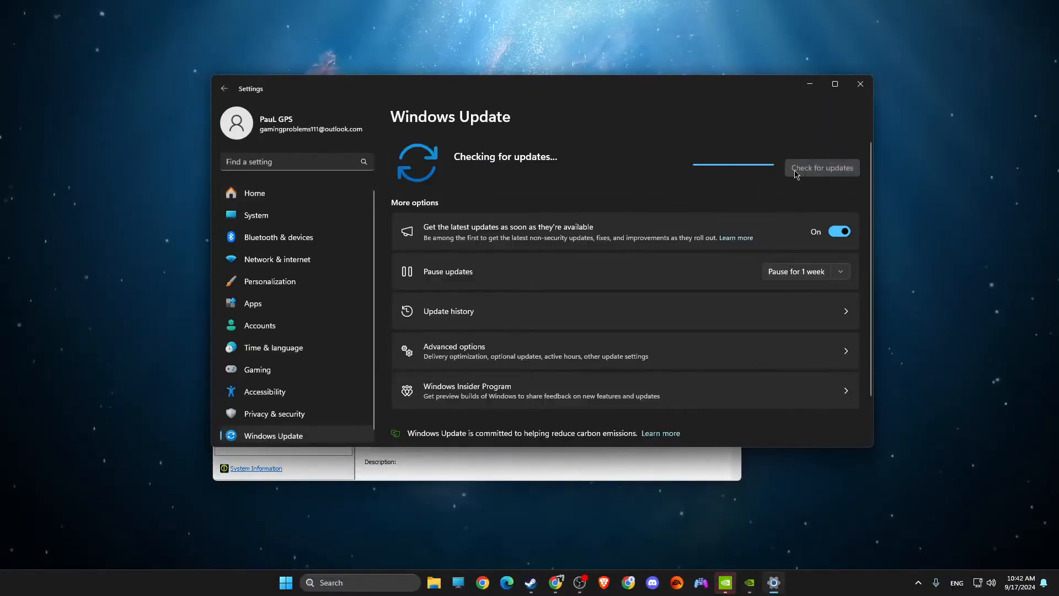
left_click(861, 84)
- Switch to the NVIDIA app to check the installed graphics driver, then minimize both NVIDIA windows
left_click(761, 583)
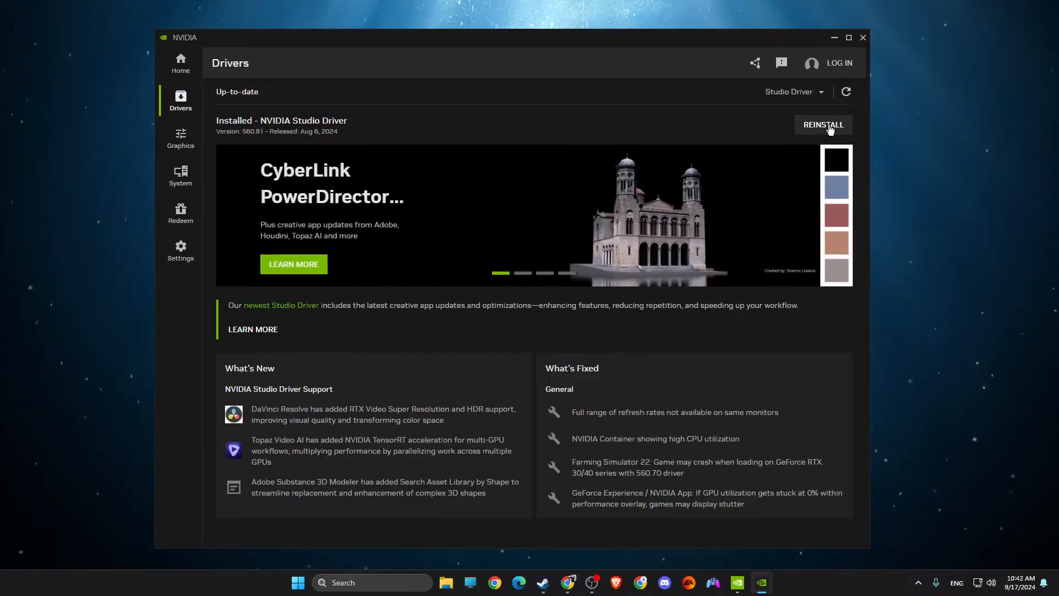
left_click(834, 39)
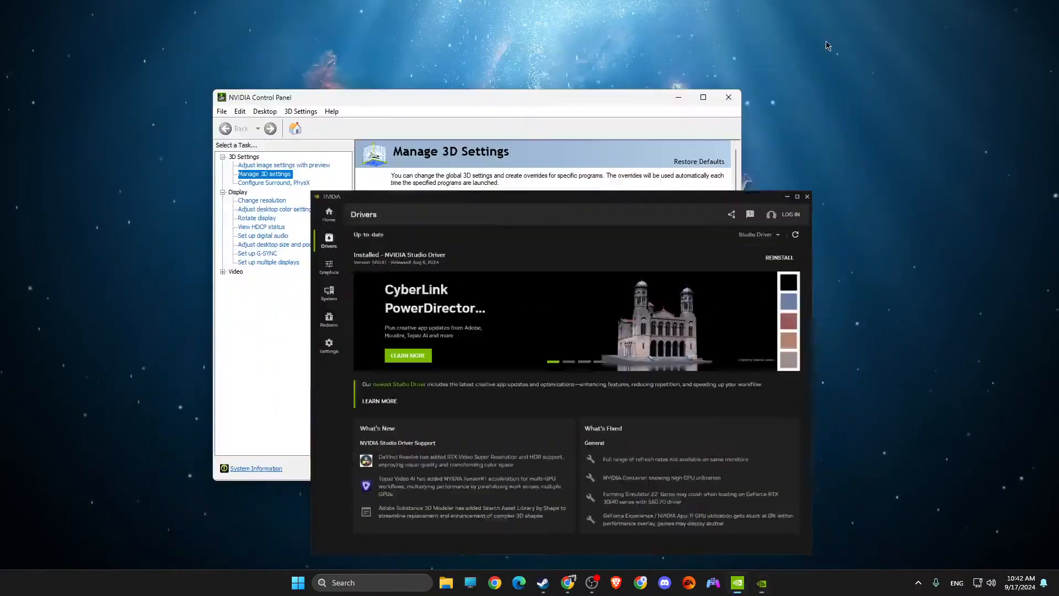
left_click(678, 97)
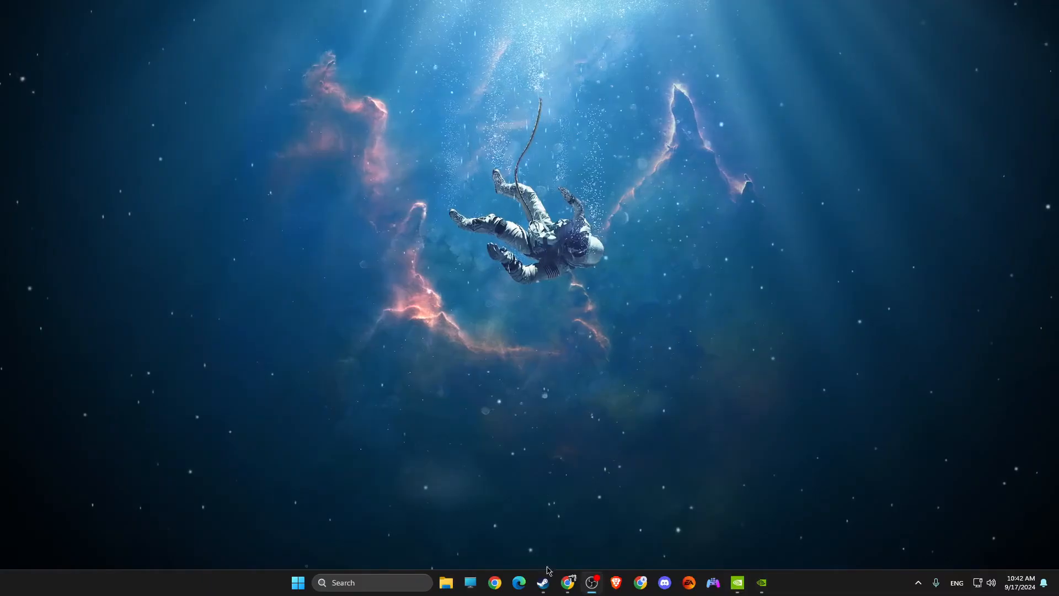
- Switch to Steam, view the launch options in Counter-Strike 2's properties, and close them
left_click(543, 583)
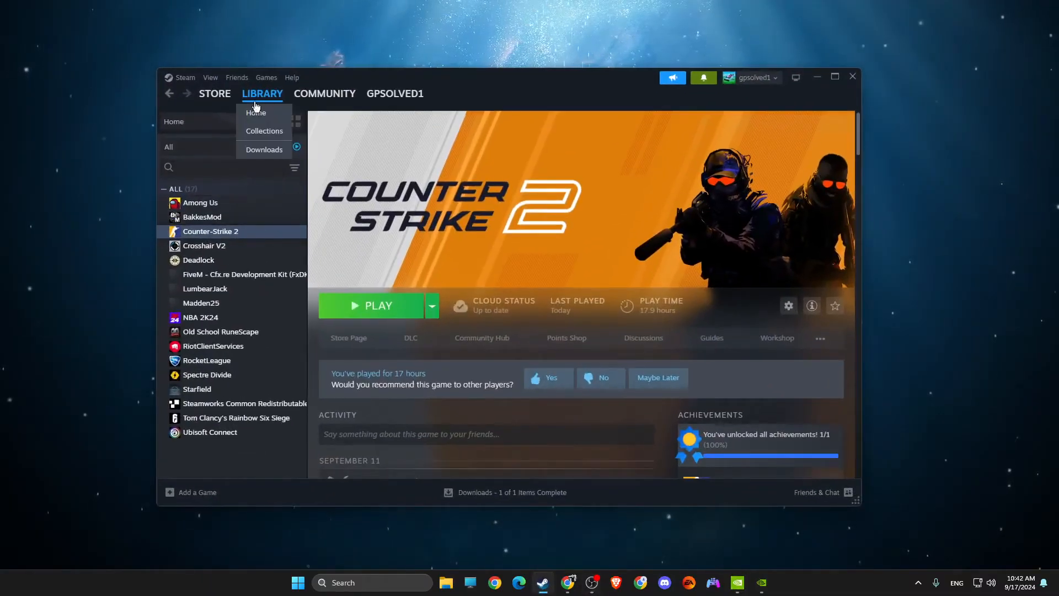
right_click(203, 232)
left_click(219, 316)
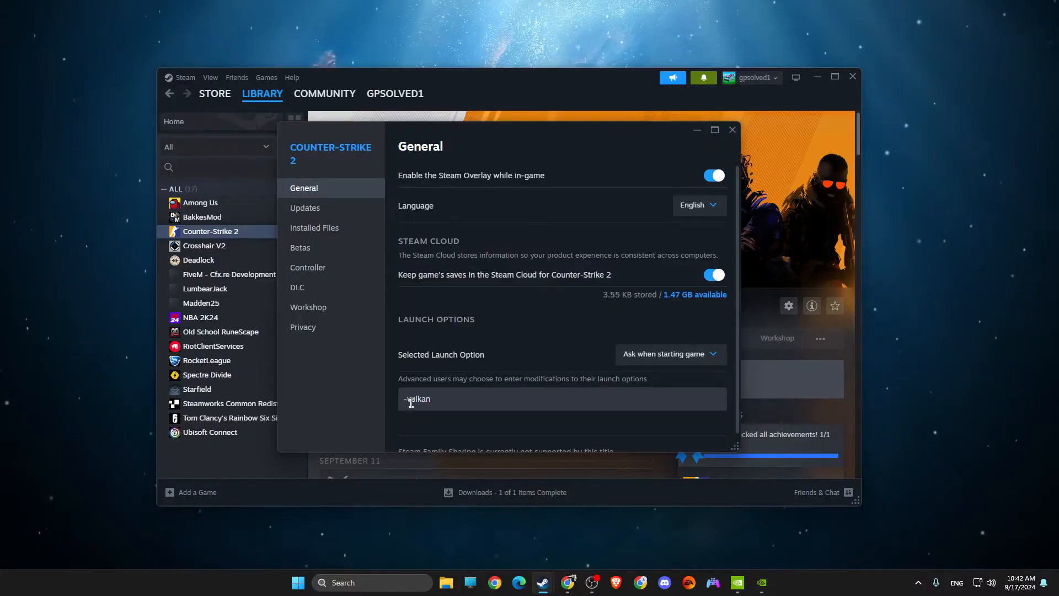
left_click(733, 130)
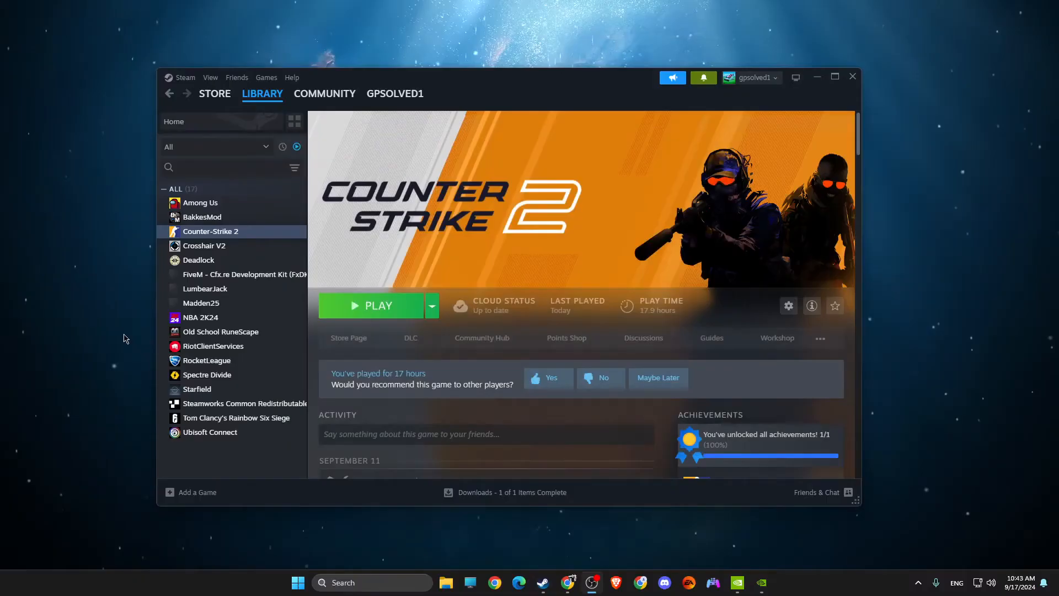
- Reopen Counter-Strike 2's properties and set its launch options to -vulkan -autoconfig -windowed
right_click(198, 234)
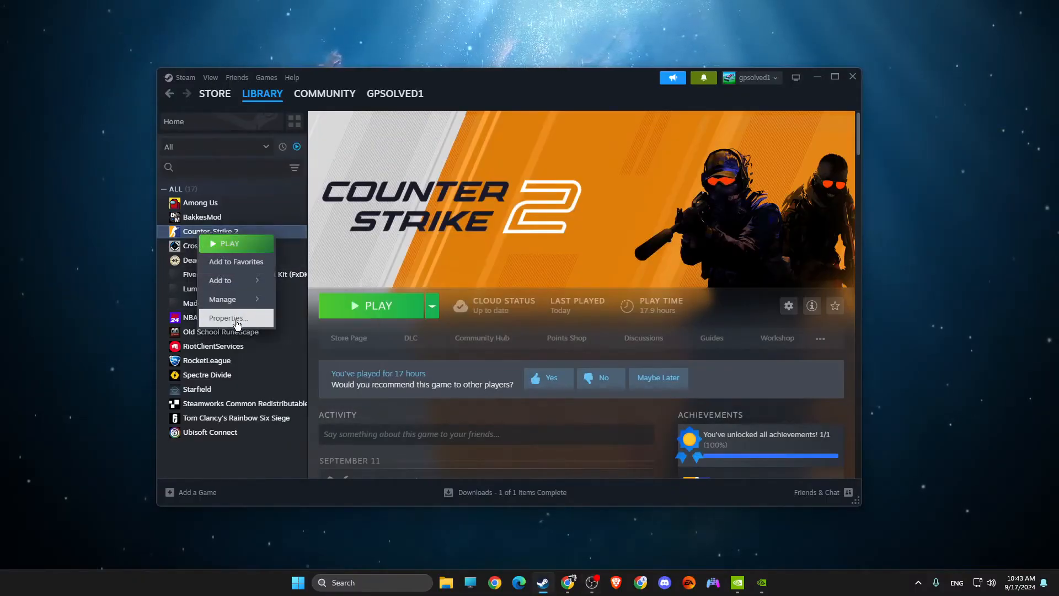
left_click(237, 318)
left_click(458, 406)
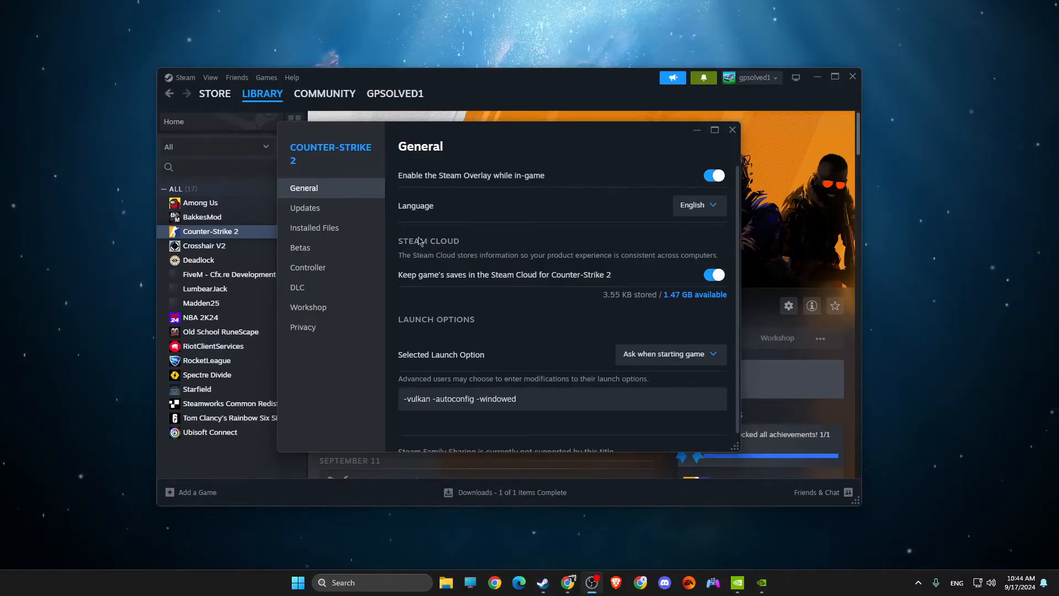
- Browse Counter-Strike 2's installed files to game\bin\win64, look at the available actions for cs2.exe, and minimize the folder
left_click(326, 228)
left_click(701, 173)
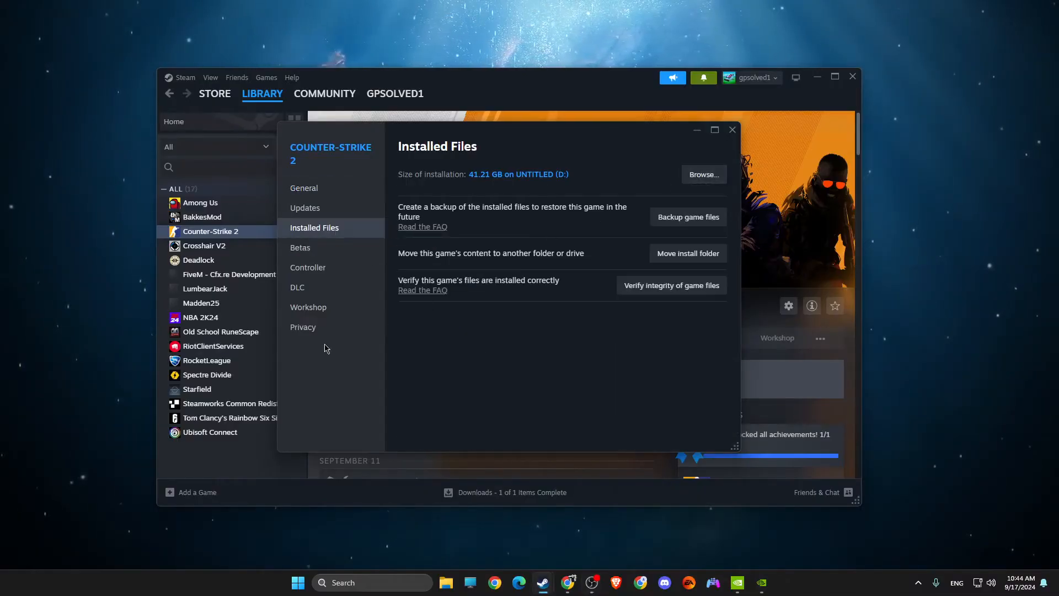
double_click(345, 149)
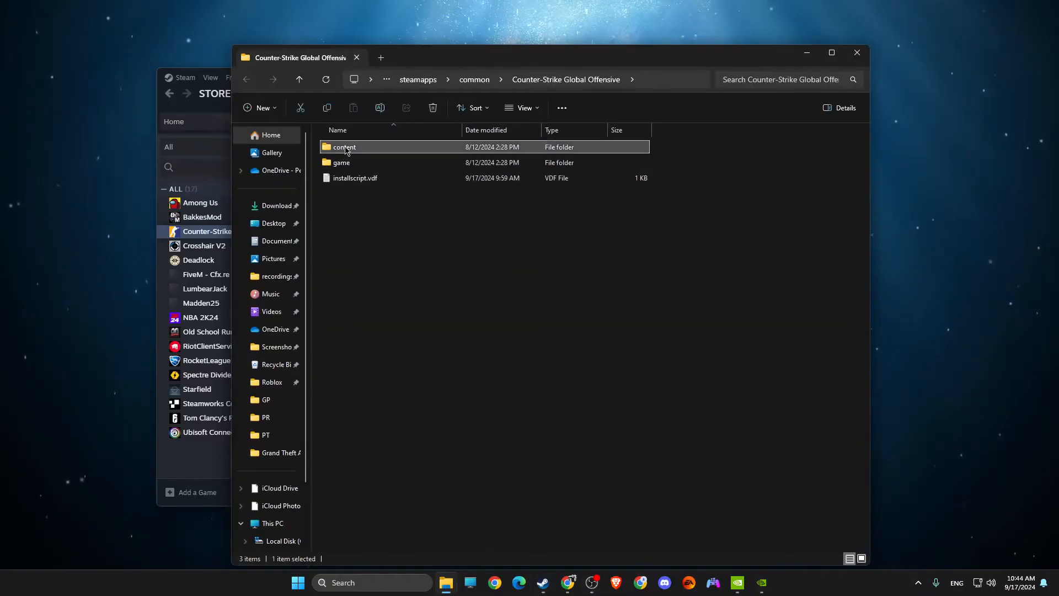
left_click(247, 81)
double_click(343, 164)
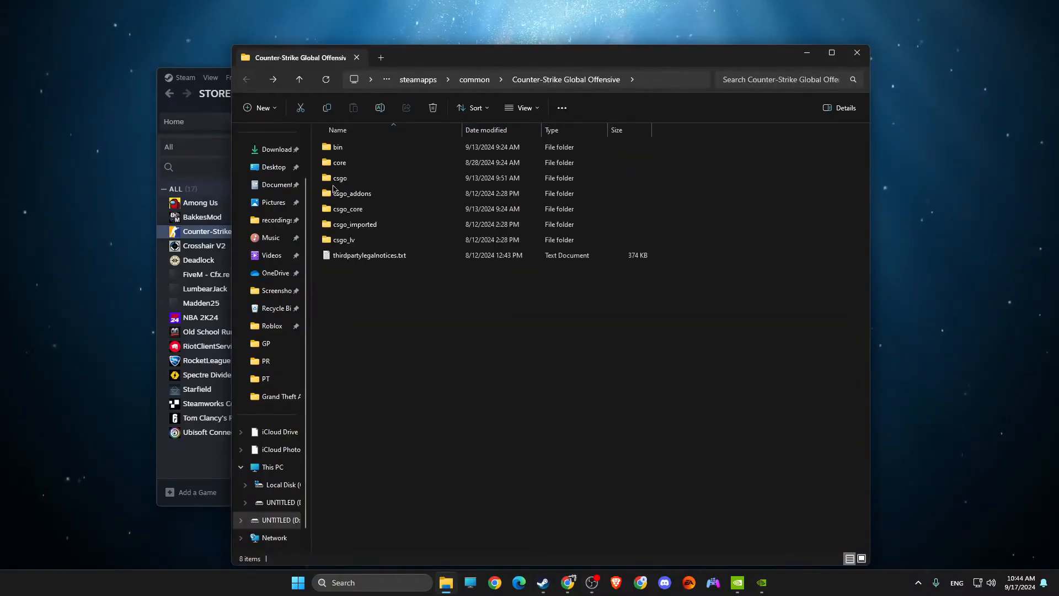
double_click(337, 148)
double_click(337, 148)
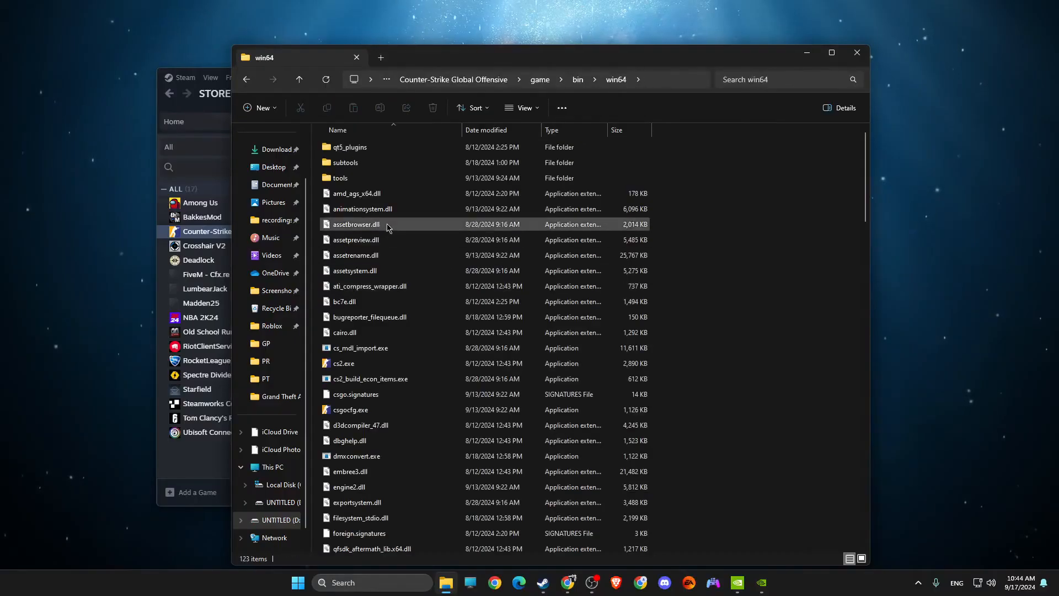
right_click(342, 237)
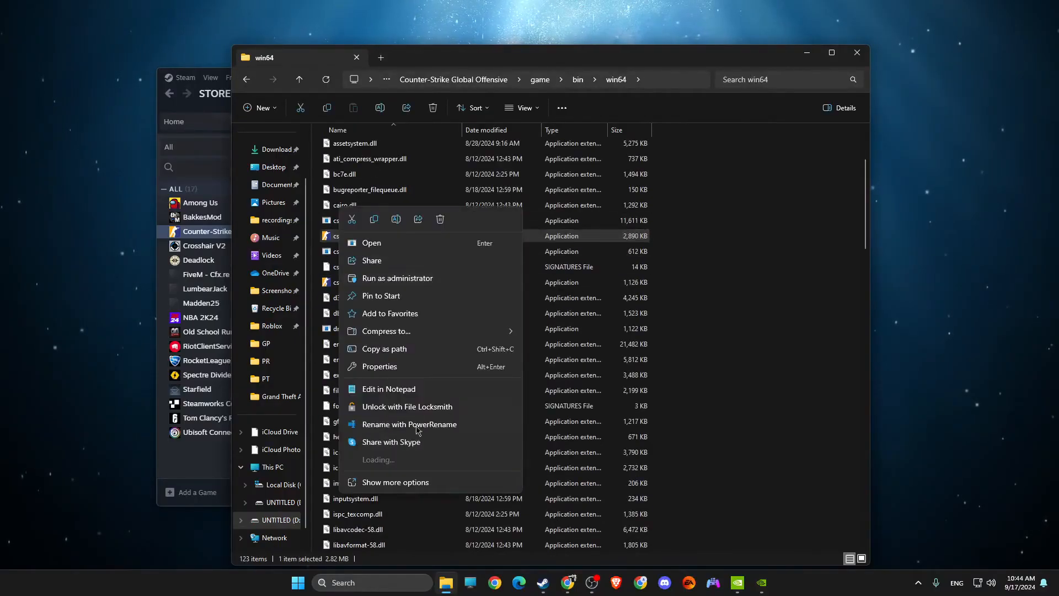
left_click(807, 53)
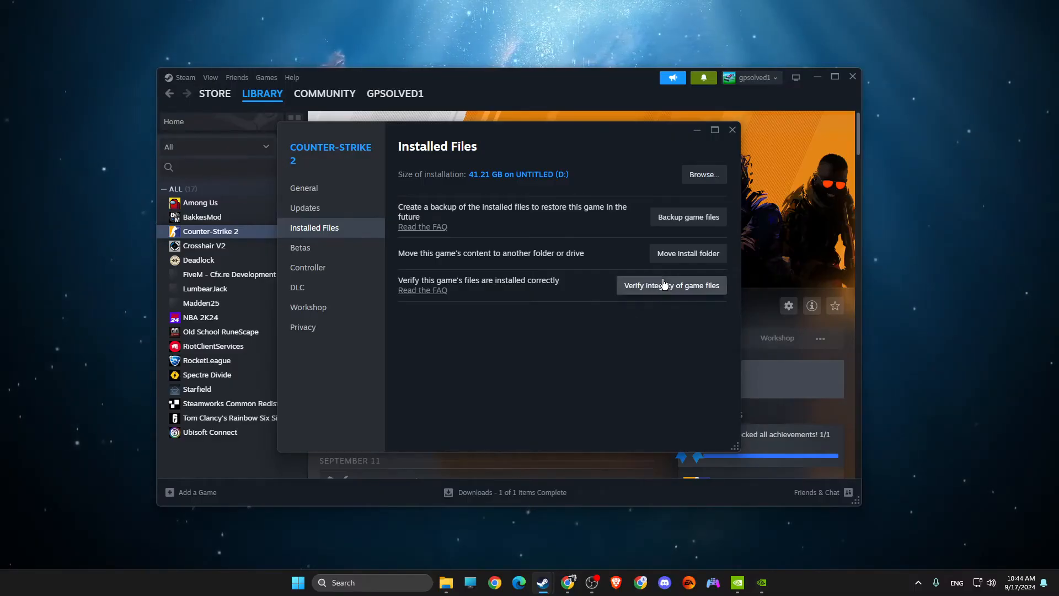
- Reopen Counter-Strike 2's install folder from Steam and go to game\bin\win64
left_click(702, 174)
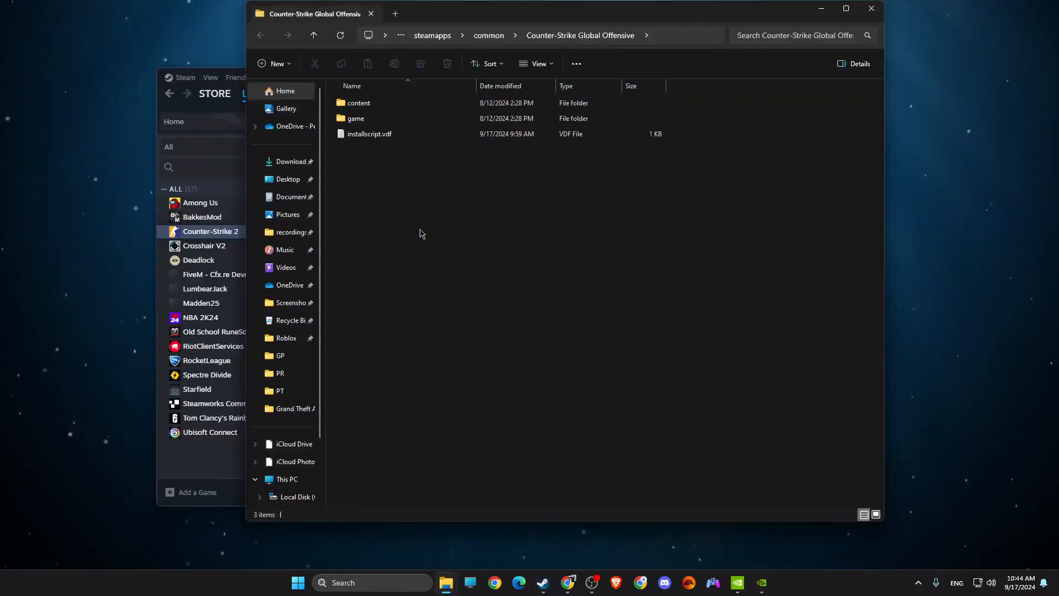
double_click(359, 117)
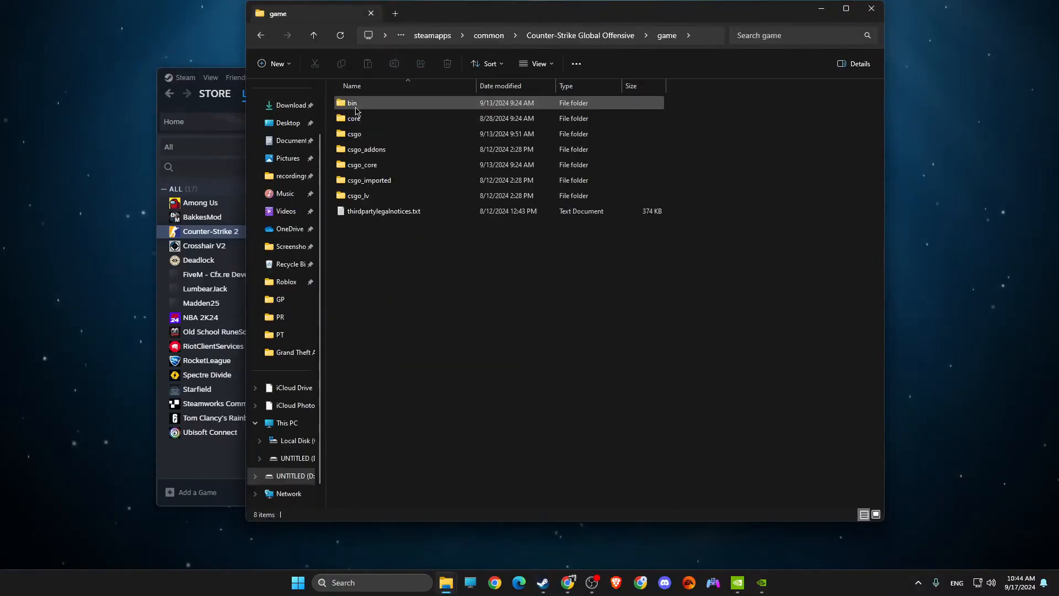
double_click(361, 109)
double_click(362, 110)
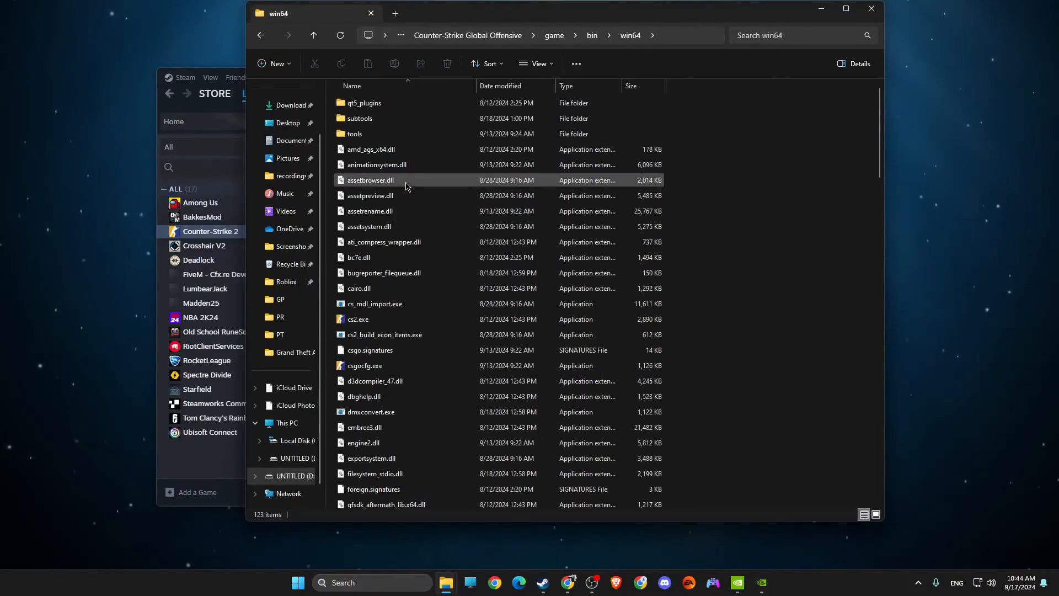
- In cs2.exe's properties, enable compatibility mode for Windows 8, disable fullscreen optimizations, and apply the changes
right_click(359, 293)
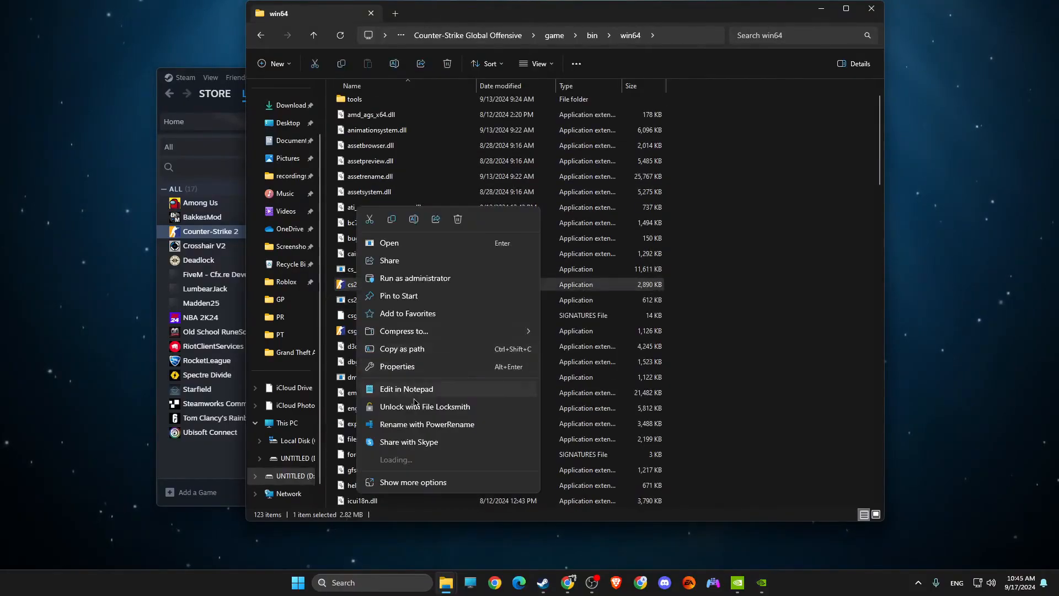
left_click(407, 366)
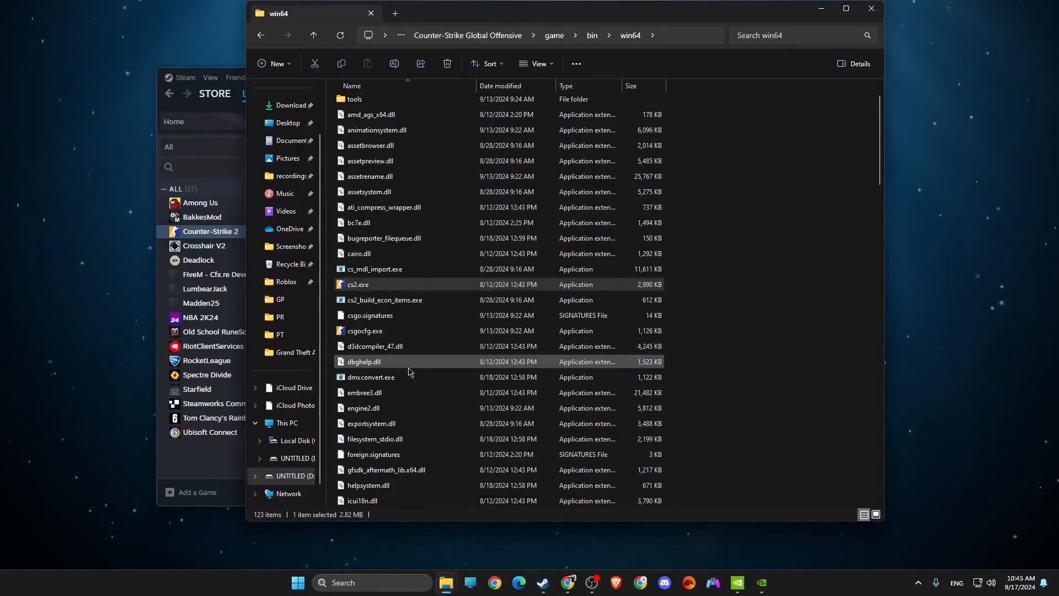
left_click(448, 289)
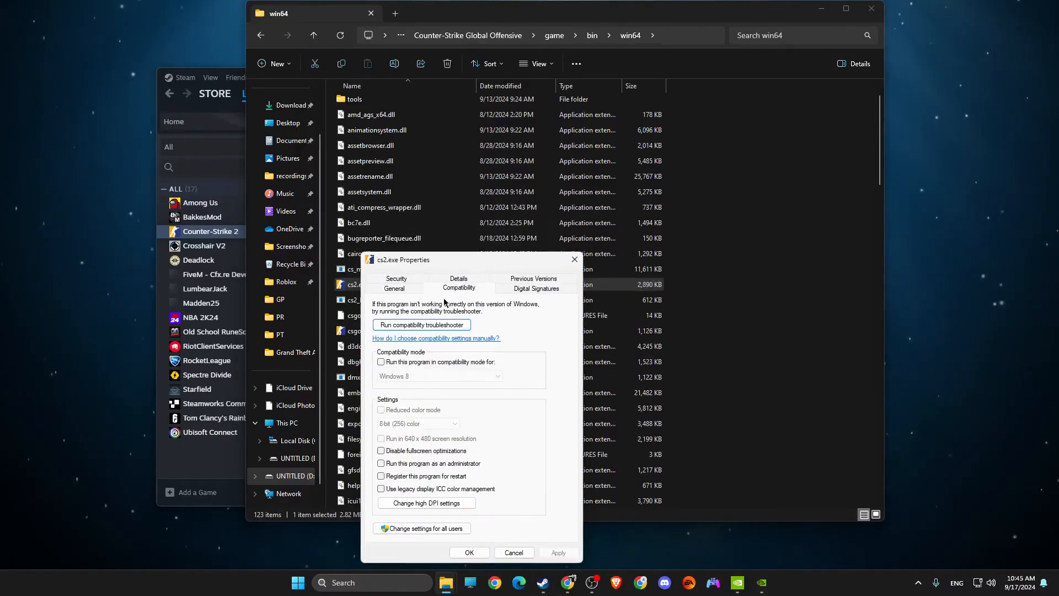
left_click(381, 363)
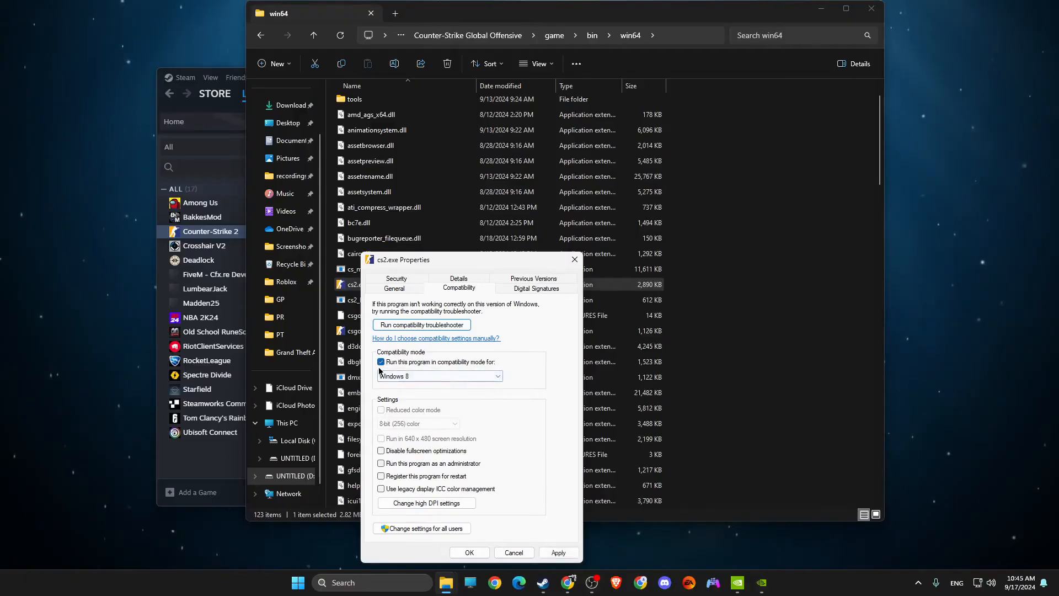
left_click(381, 451)
left_click(558, 553)
left_click(480, 552)
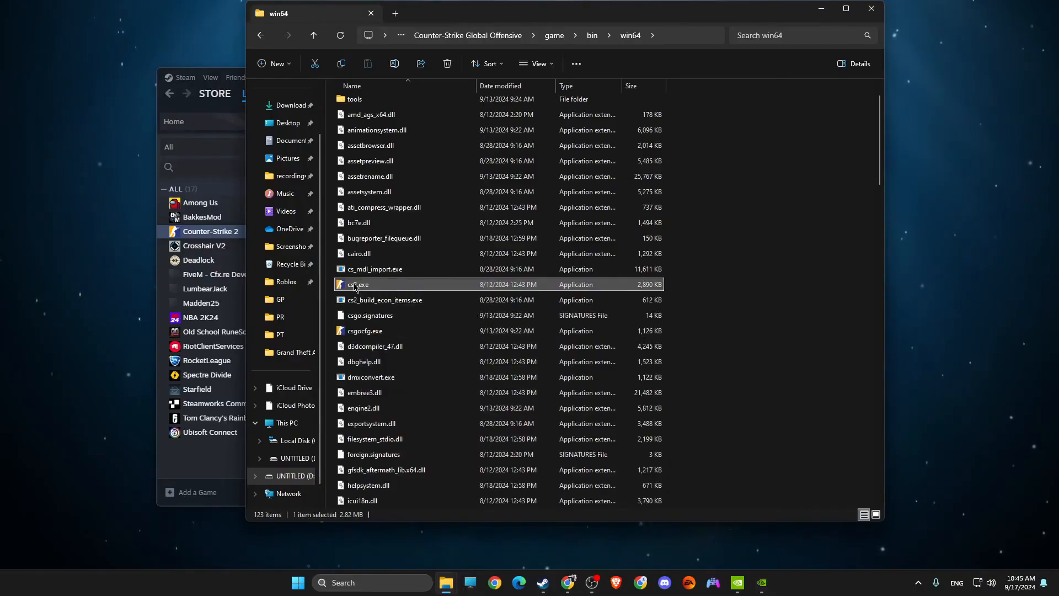
- In cs2.exe's properties, turn off compatibility mode and the disabling of fullscreen optimizations, and apply the changes
right_click(356, 287)
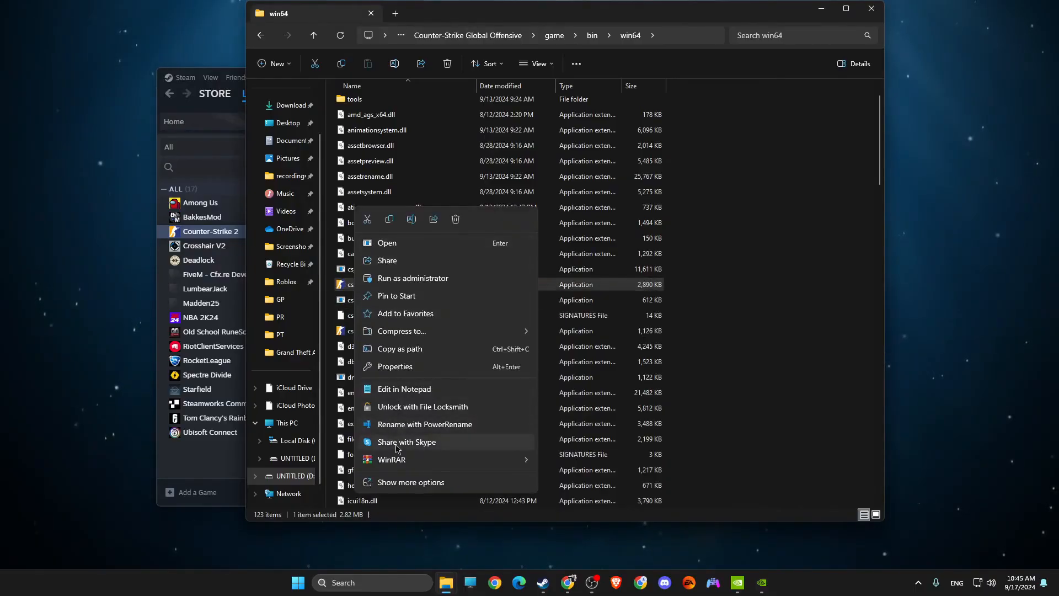
left_click(399, 367)
left_click(457, 290)
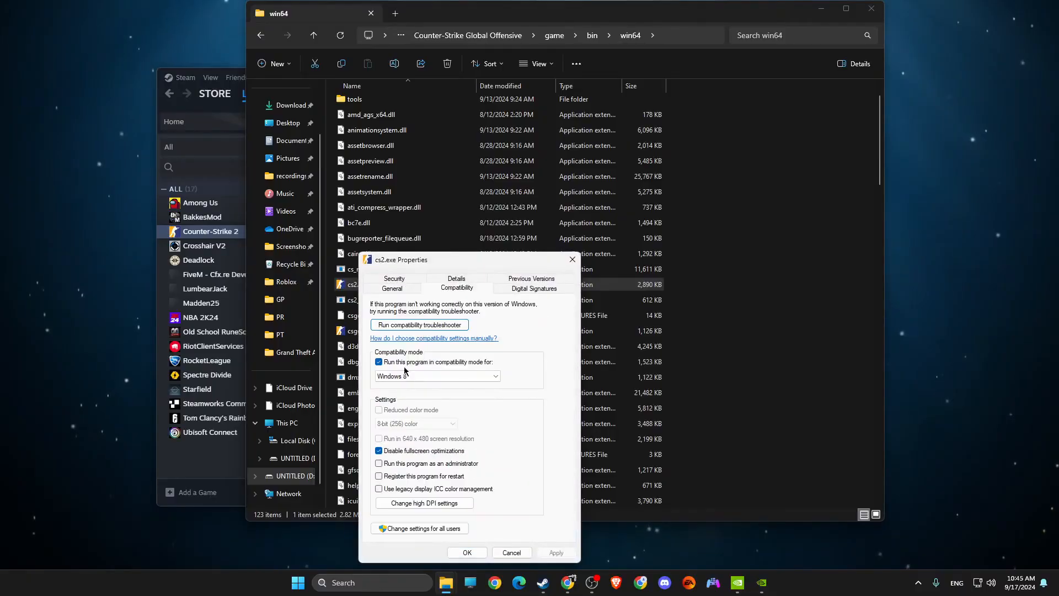
left_click(379, 362)
left_click(379, 362)
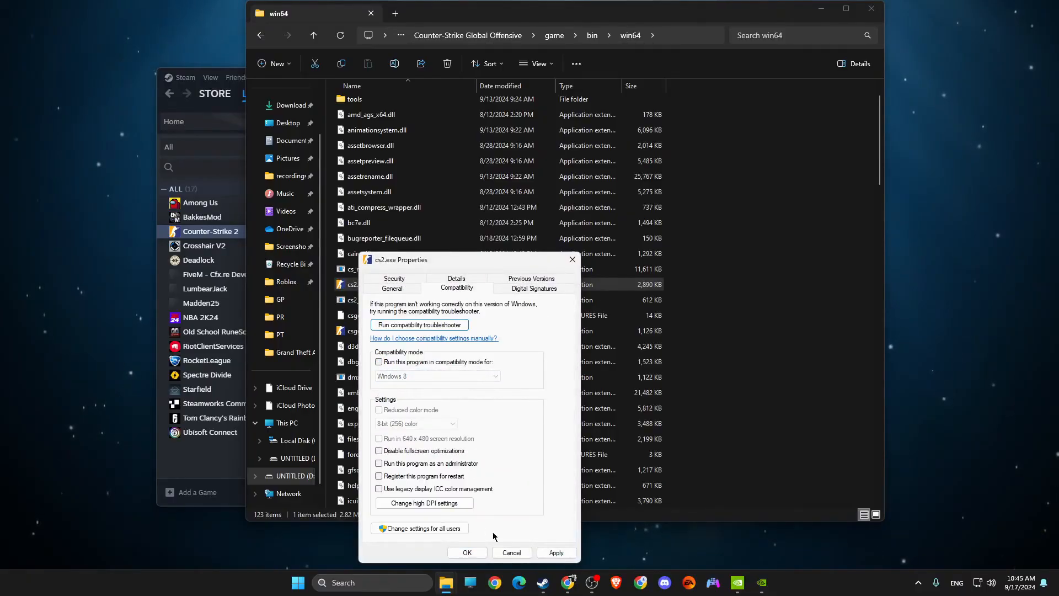
left_click(557, 552)
left_click(468, 553)
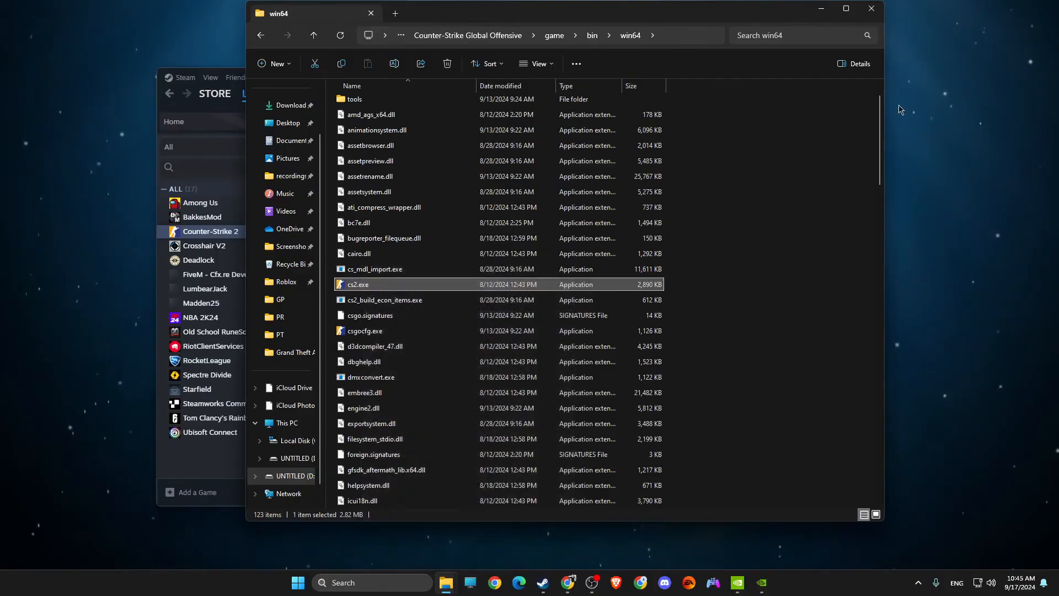
- Close the win64 folder and Counter-Strike 2's properties, and minimize Steam
left_click(868, 15)
left_click(734, 131)
left_click(820, 78)
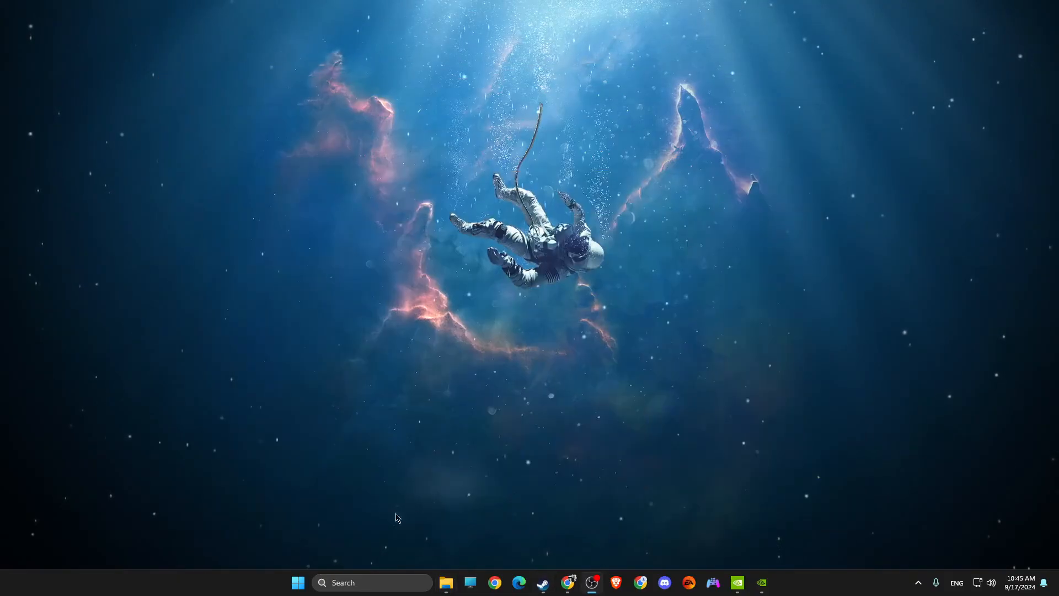
- Open Windows Graphics settings, check GPU scheduling and windowed-game optimizations in the default graphics settings, and return to the Graphics page
left_click(367, 577)
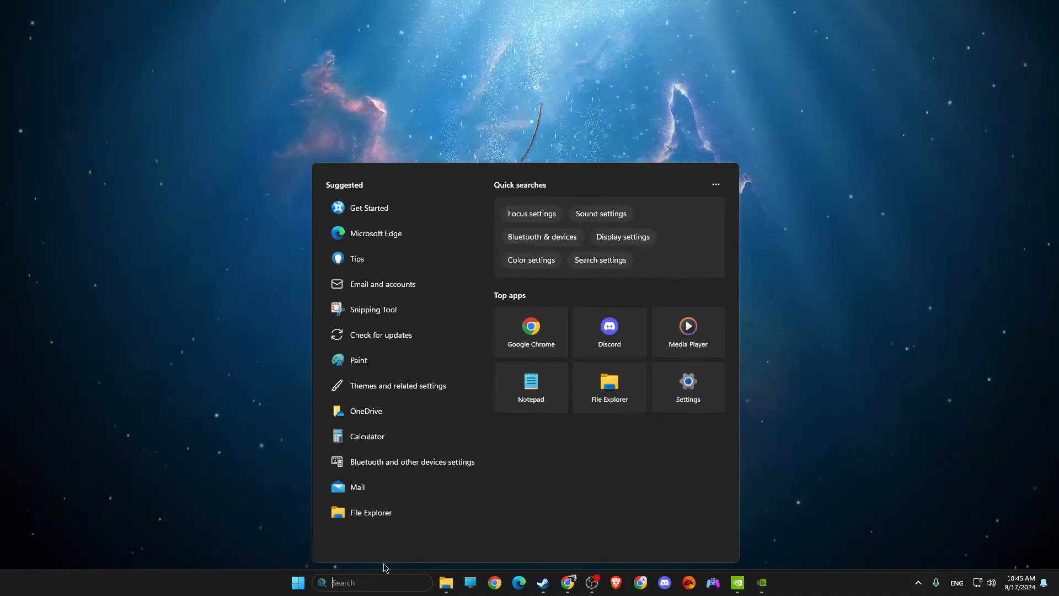
type("graph")
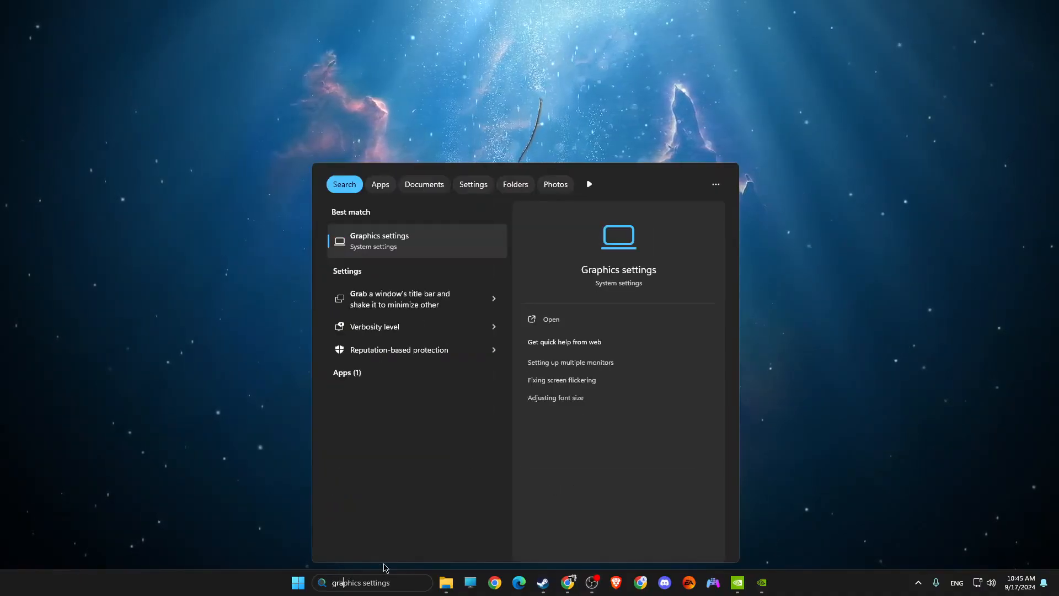
key("Return")
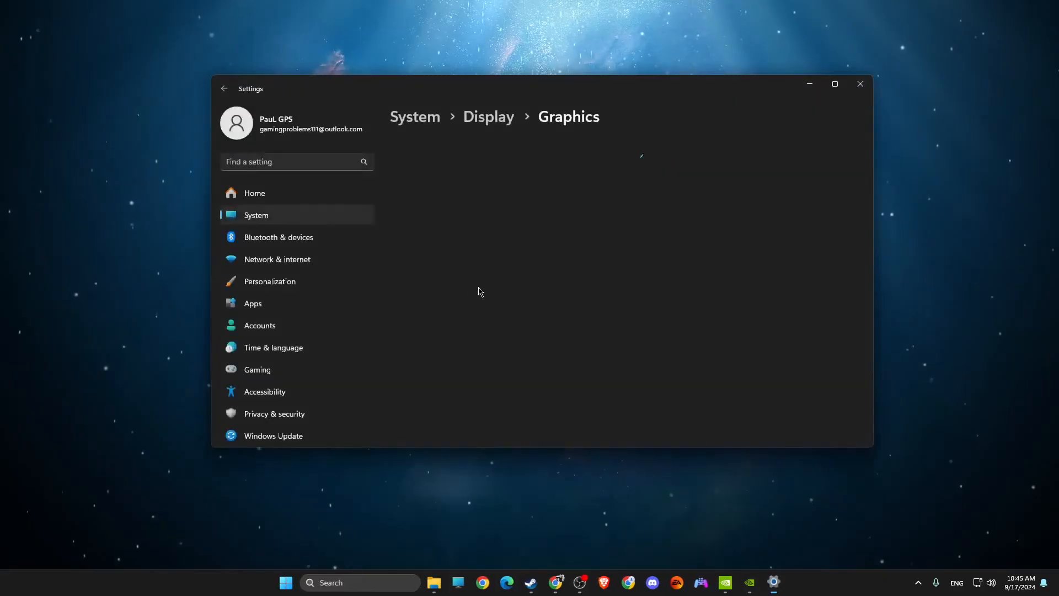
left_click(448, 172)
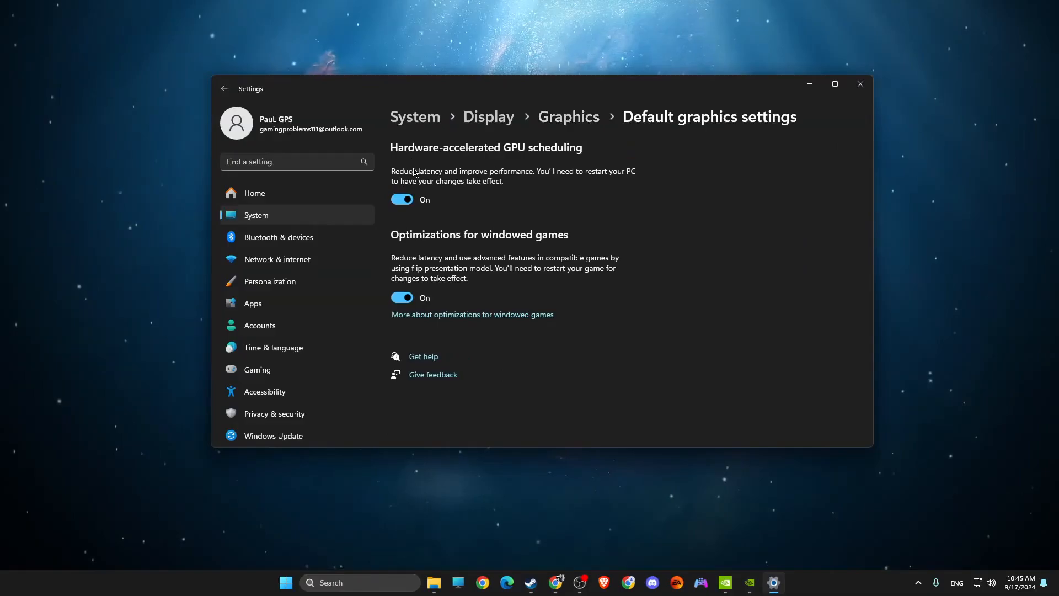
left_click(224, 89)
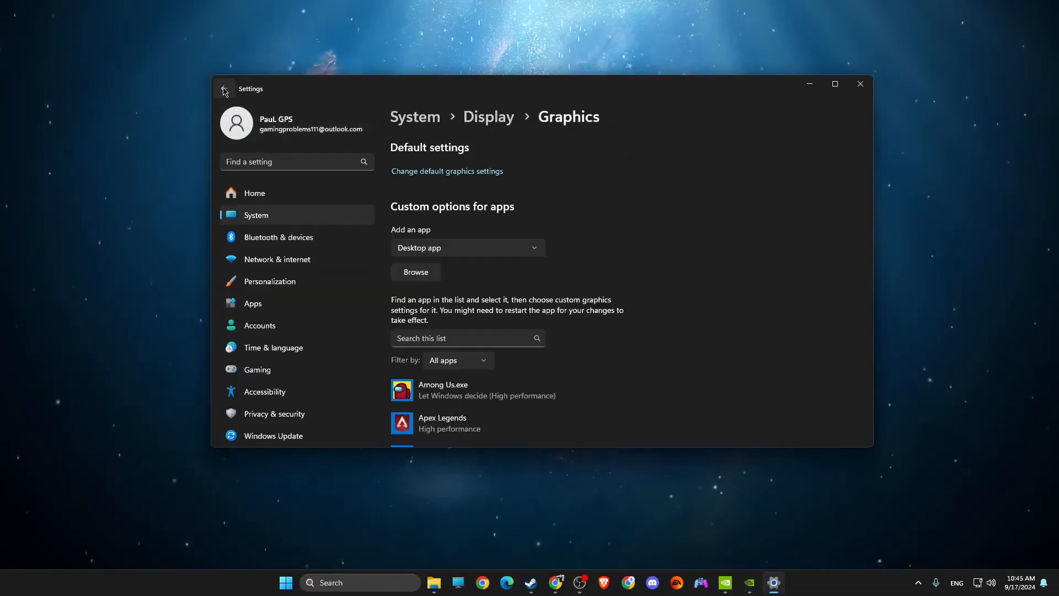
- Find the cs2.exe entry under game\bin\win64 in the custom app list, view its graphics preference options, and cancel
scroll(447, 257, "down", 12)
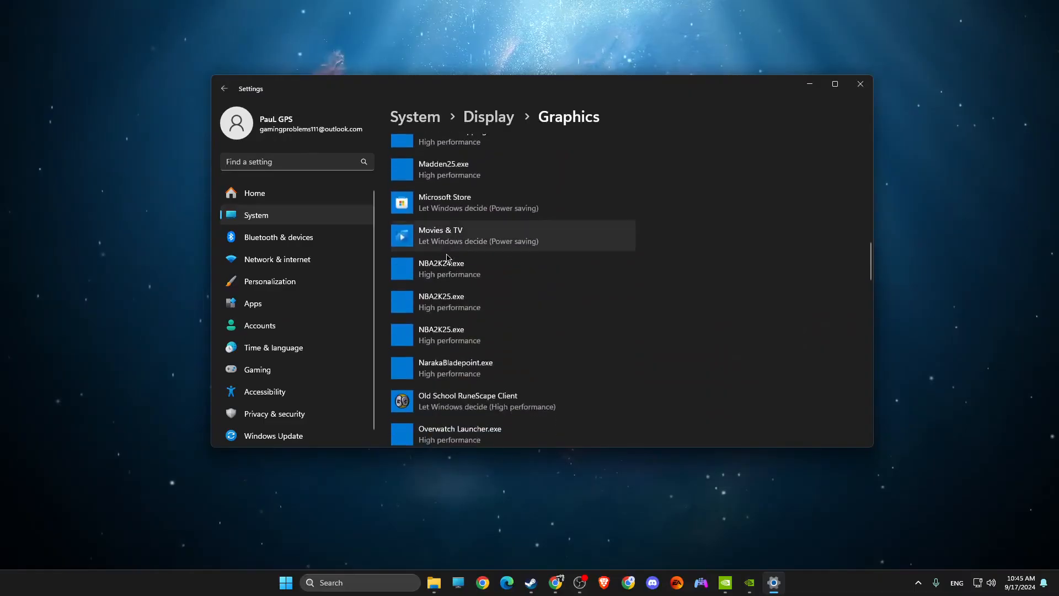
scroll(447, 257, "down", 15)
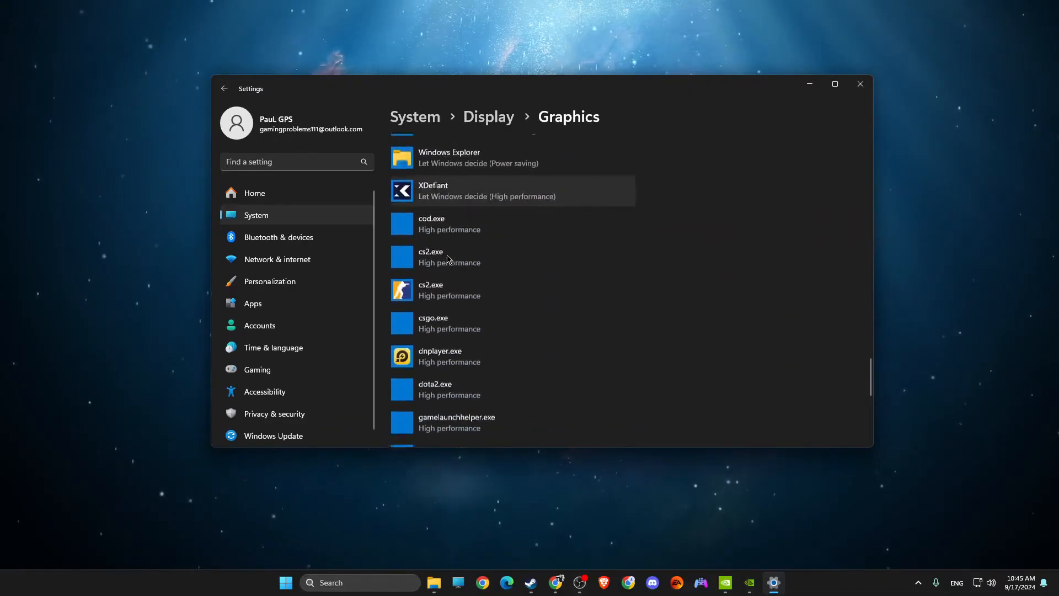
scroll(448, 258, "down", 2)
left_click(444, 236)
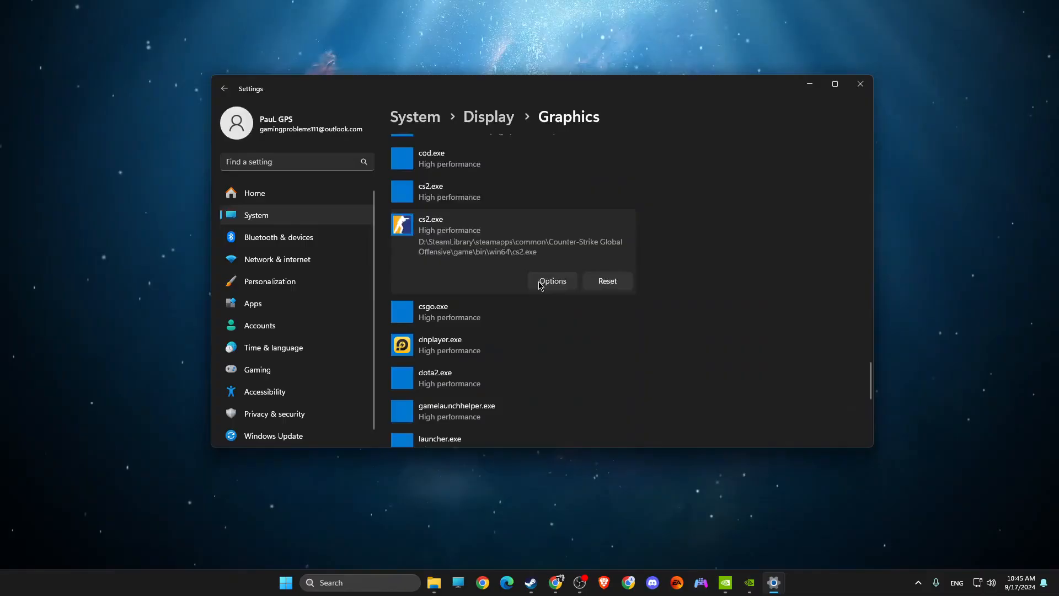
left_click(540, 283)
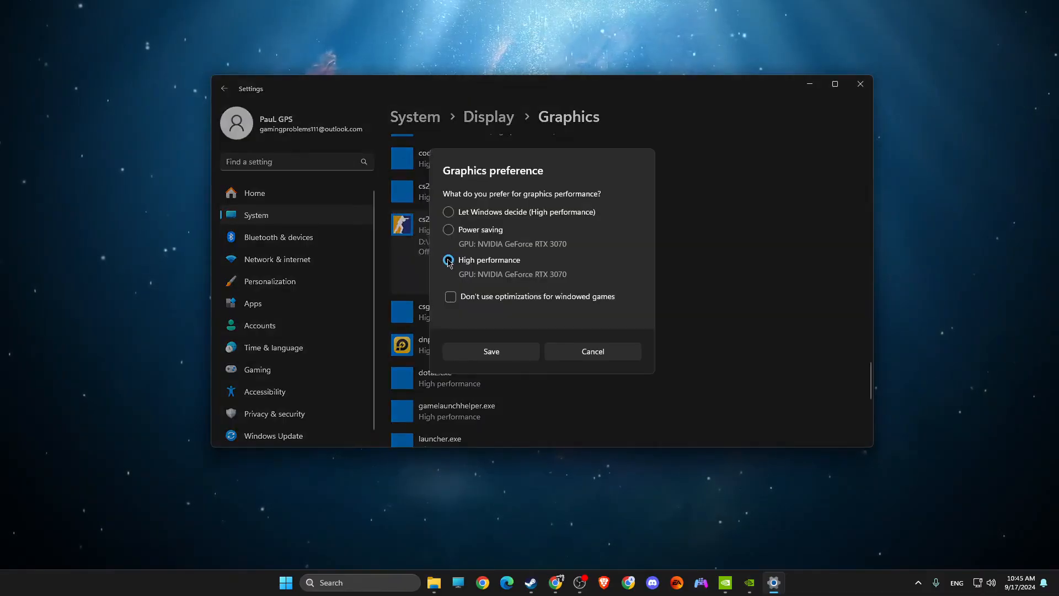
left_click(598, 358)
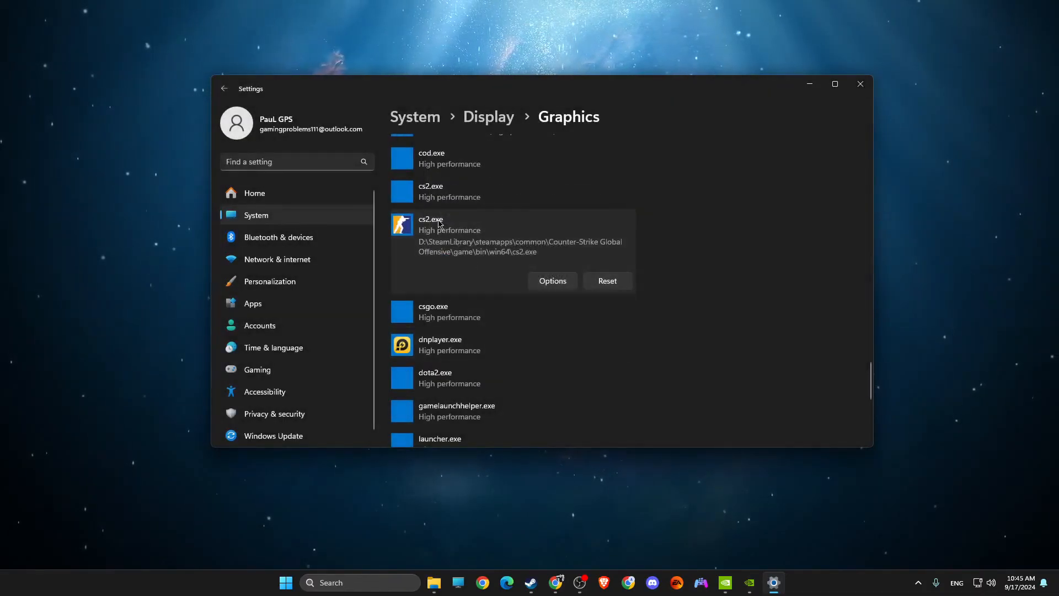
- Switch to Steam and open Counter-Strike 2's install folder from its properties
scroll(442, 222, "up", 15)
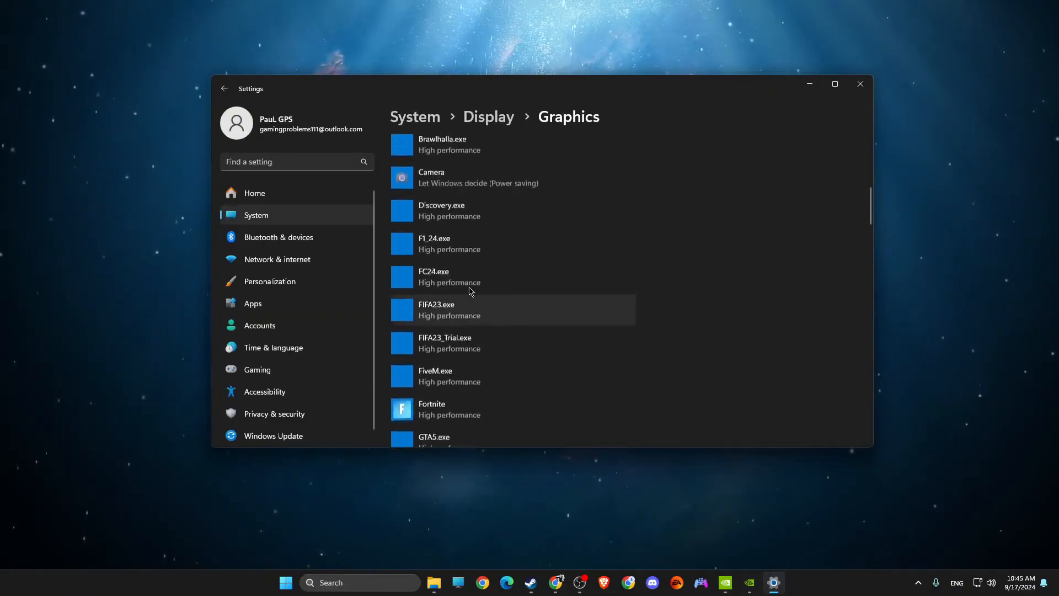
left_click(531, 583)
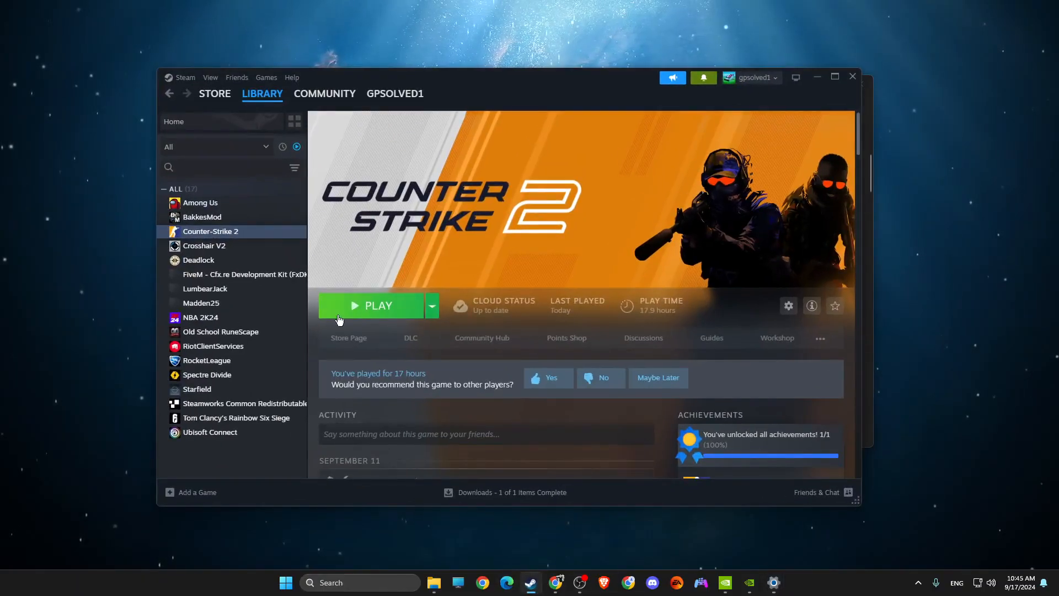
right_click(231, 232)
left_click(269, 318)
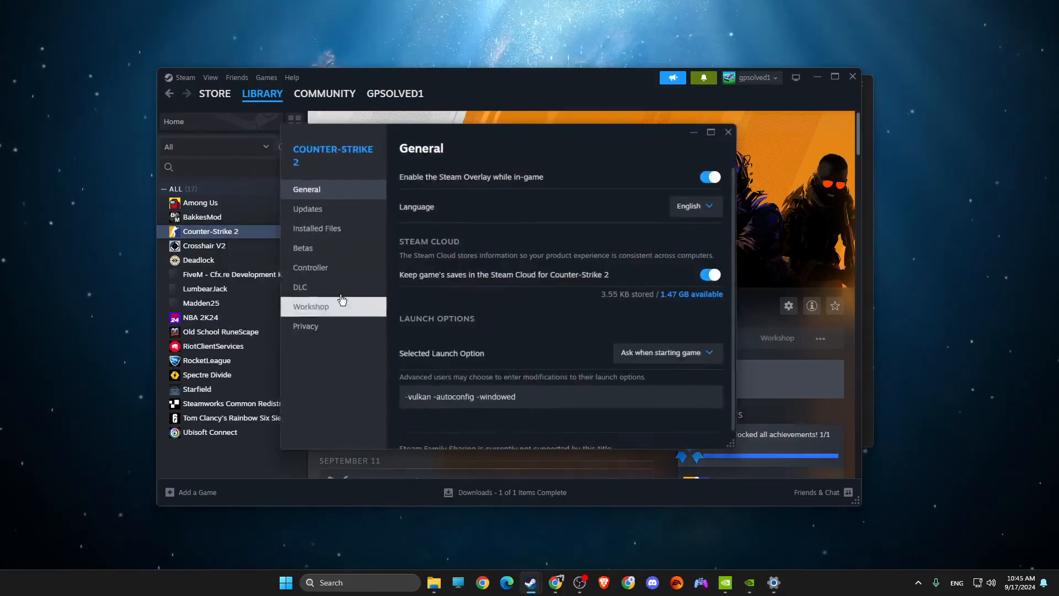
left_click(330, 228)
left_click(700, 174)
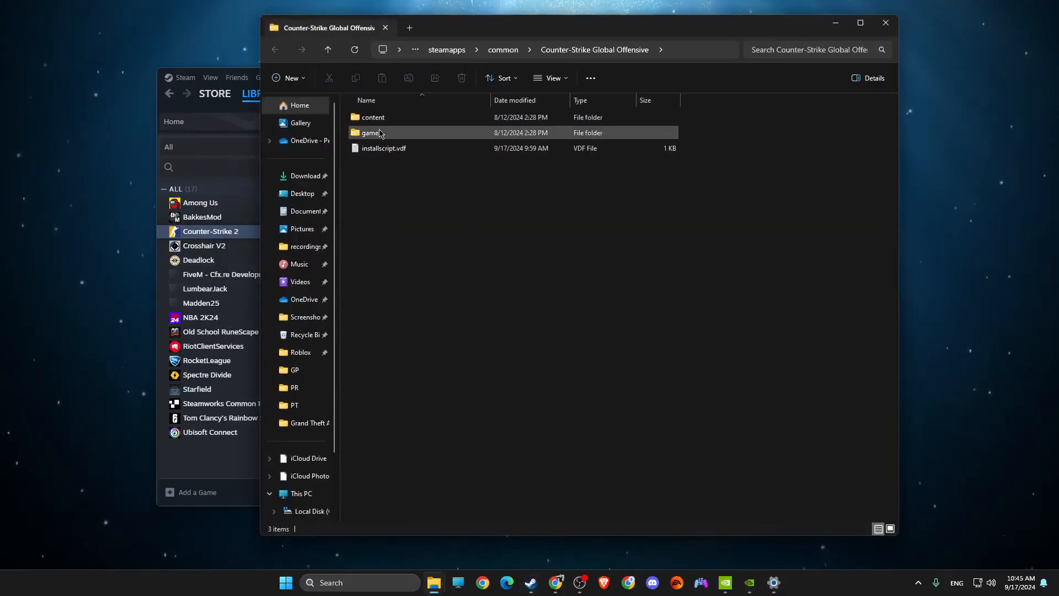
- Go to game\bin\win64 in the install folder, copy the full folder path, and minimize the folder
double_click(378, 138)
double_click(375, 118)
double_click(375, 117)
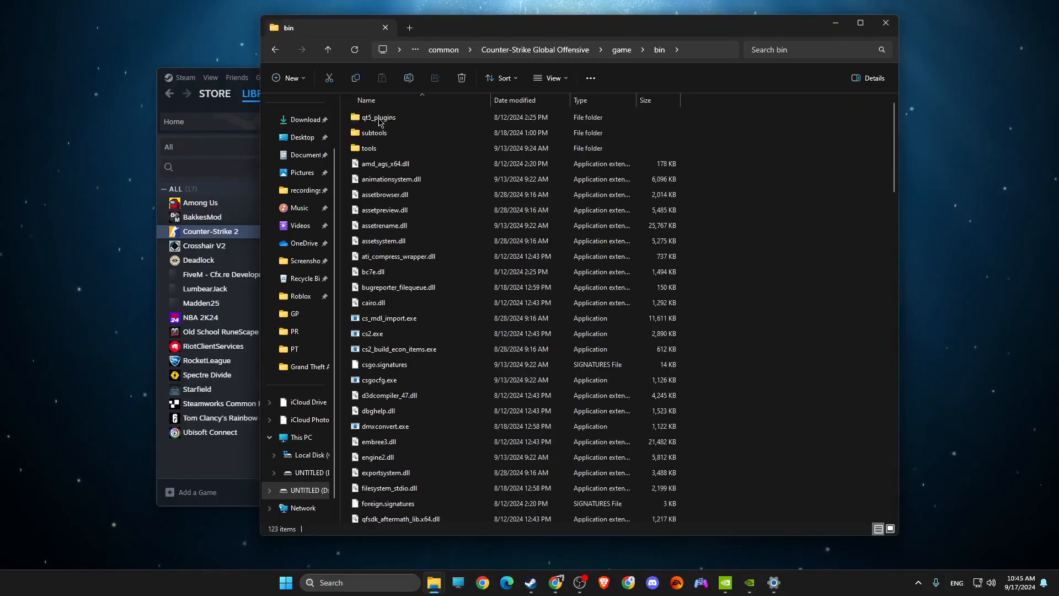
left_click(693, 51)
key("ctrl+c")
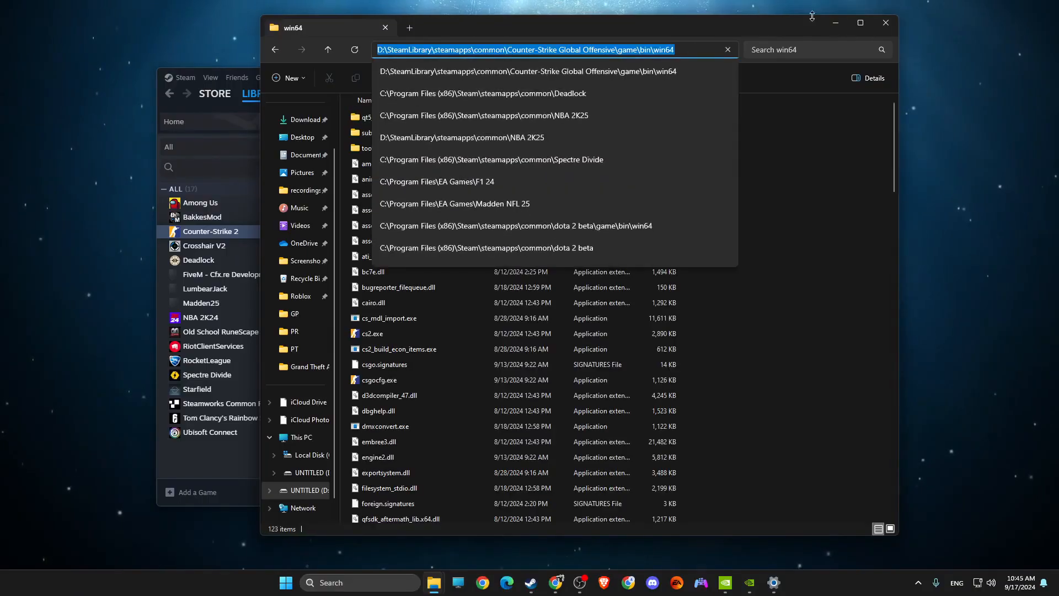
left_click(836, 23)
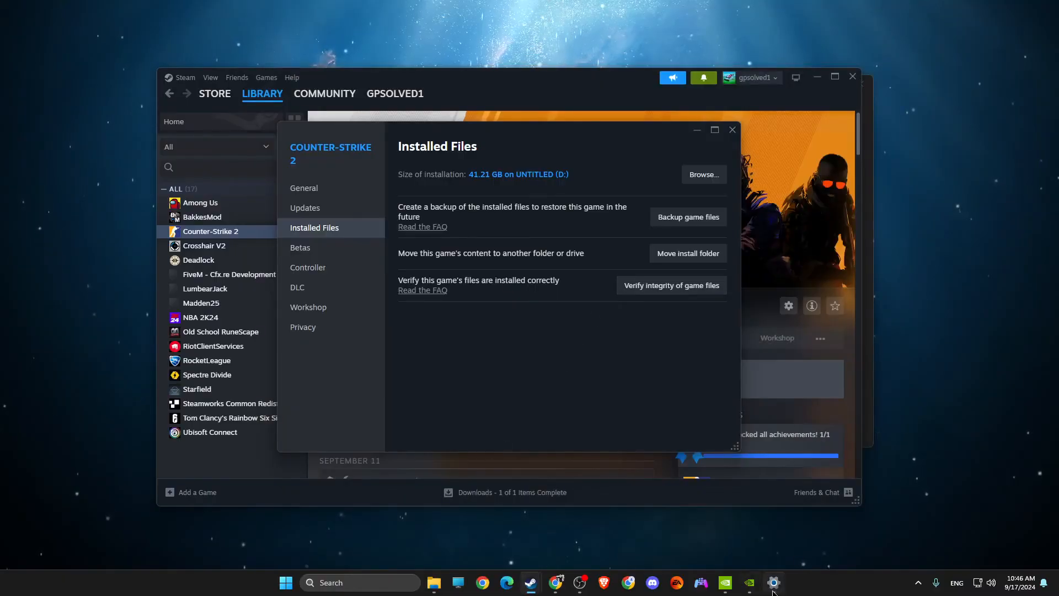
- In Graphics settings, browse for a desktop app at the copied win64 path, select cs2.exe, and cancel without adding it
left_click(773, 588)
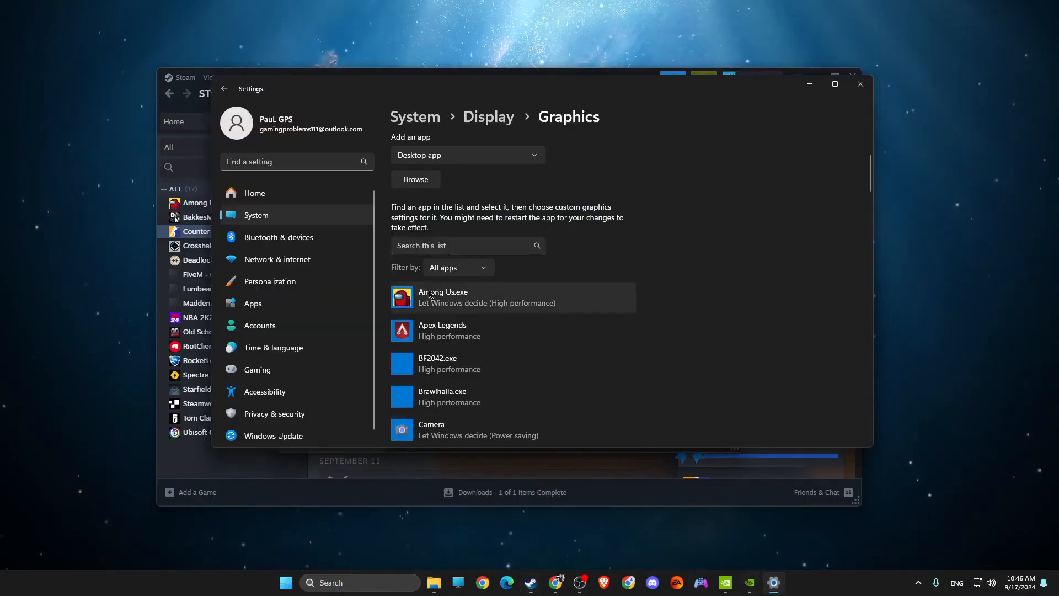
left_click(425, 185)
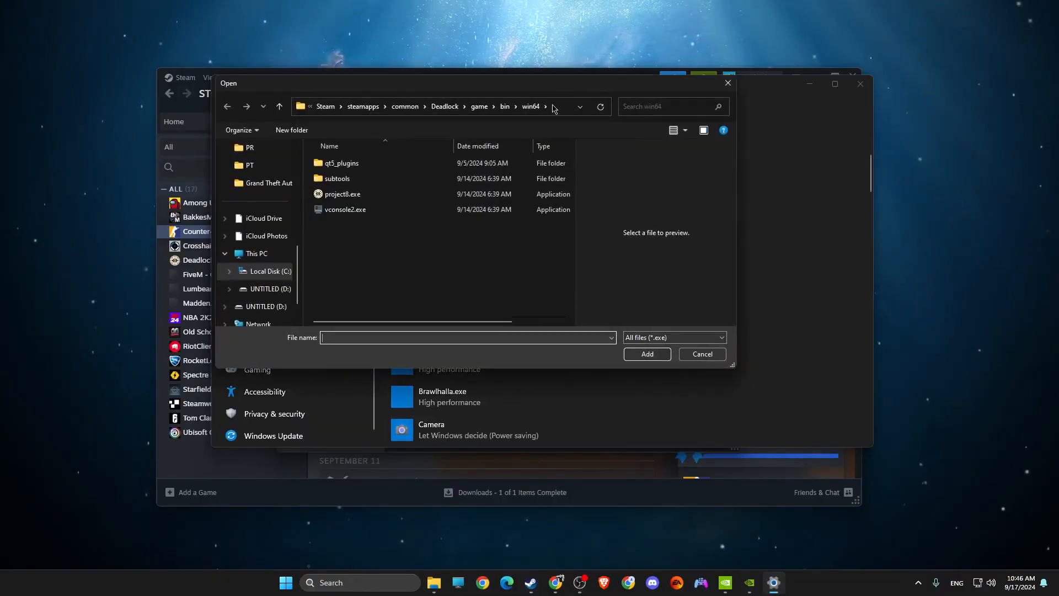
left_click(554, 108)
key("ctrl+v")
key("Return")
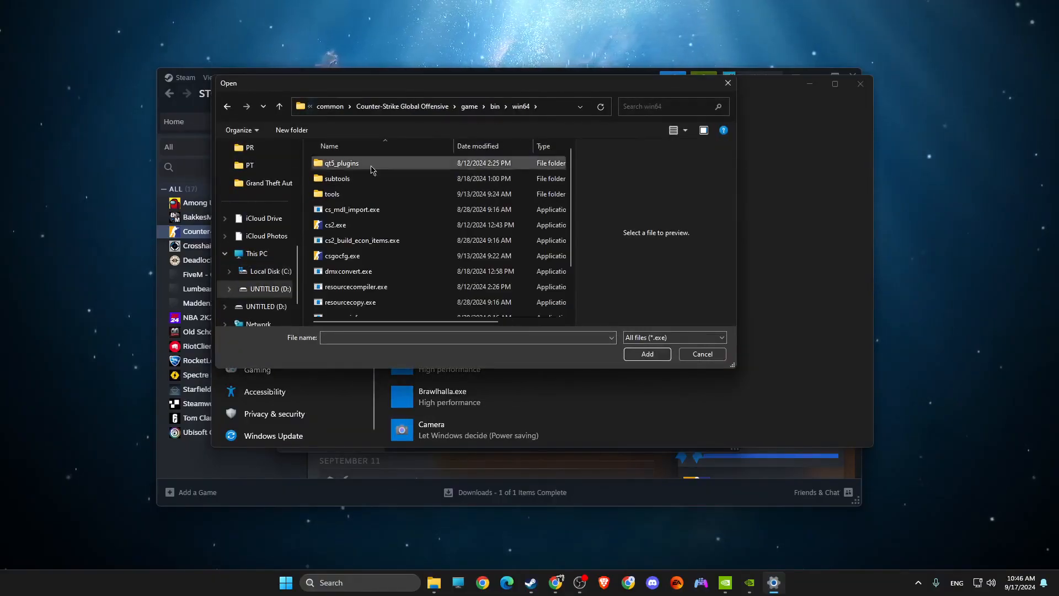
left_click(348, 231)
left_click(702, 355)
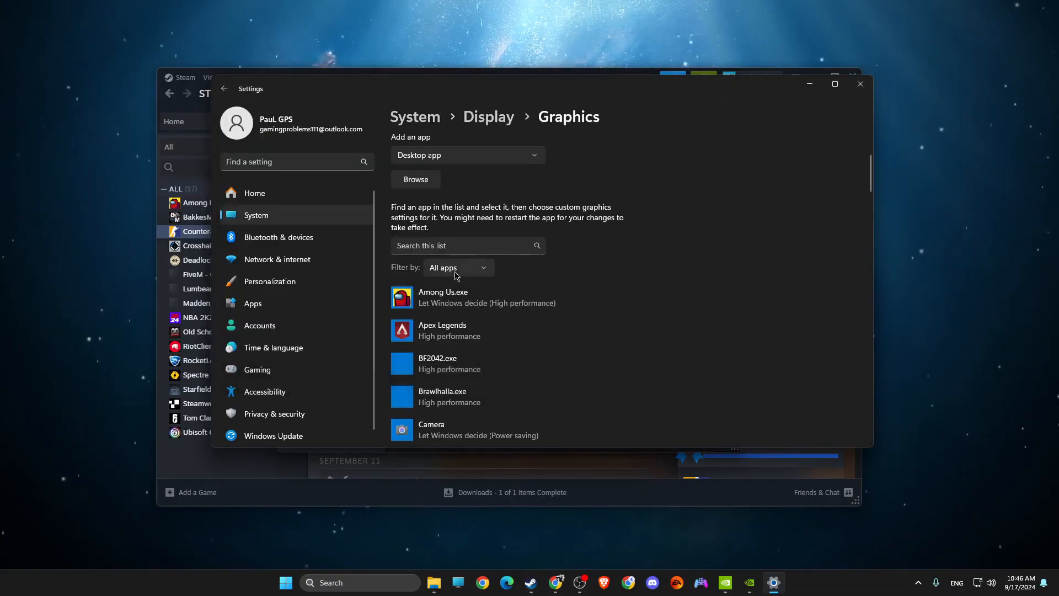
- Close the Graphics settings and Counter-Strike 2's properties, and minimize Steam
left_click(861, 84)
left_click(735, 130)
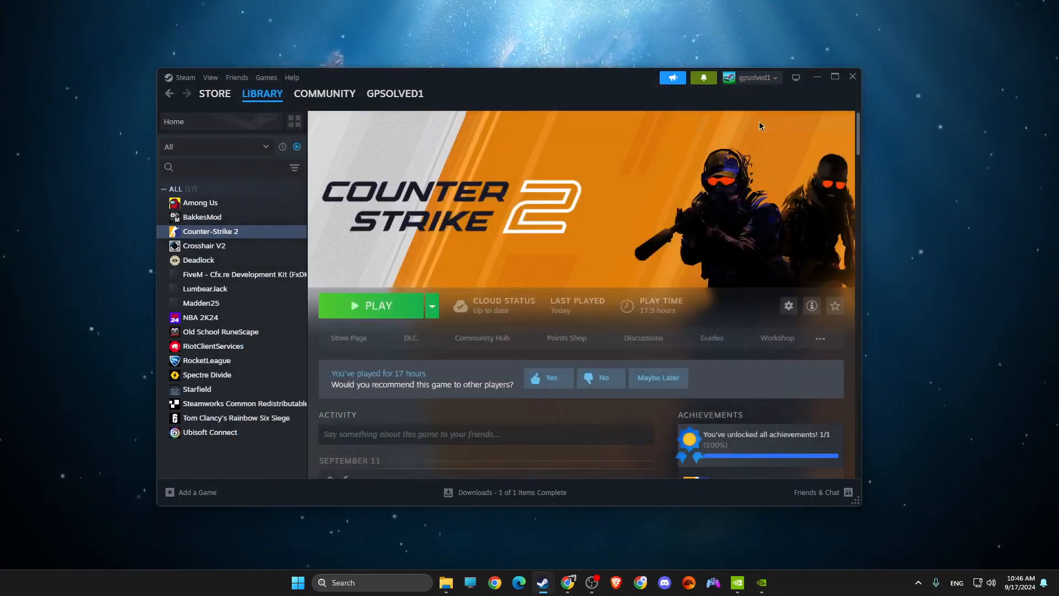
left_click(817, 77)
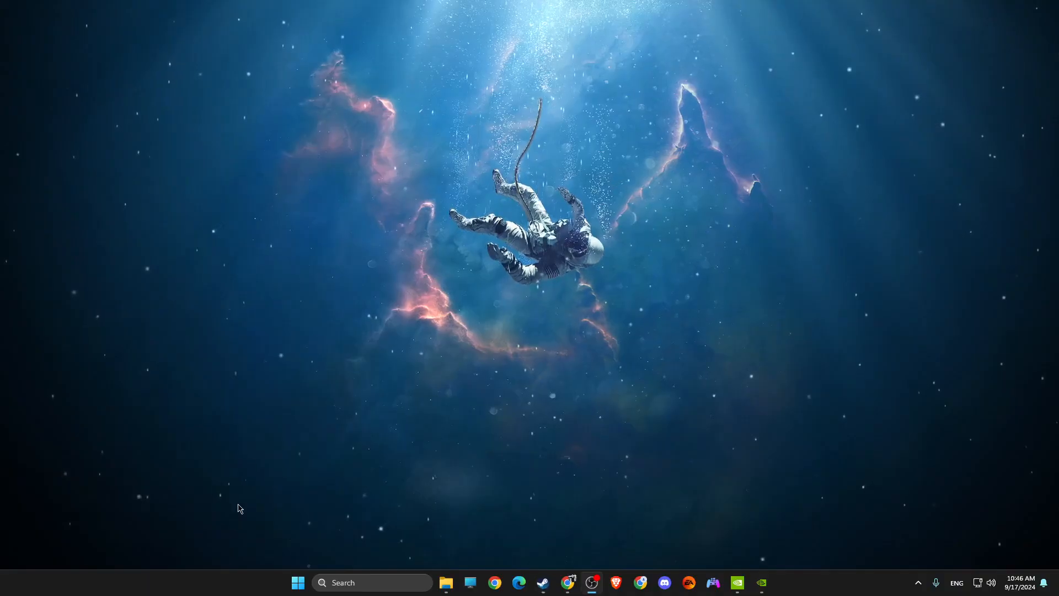
- Search Windows for edit power plan, choose the Ultimate Performance plan in Power Options, and close the window
left_click(349, 583)
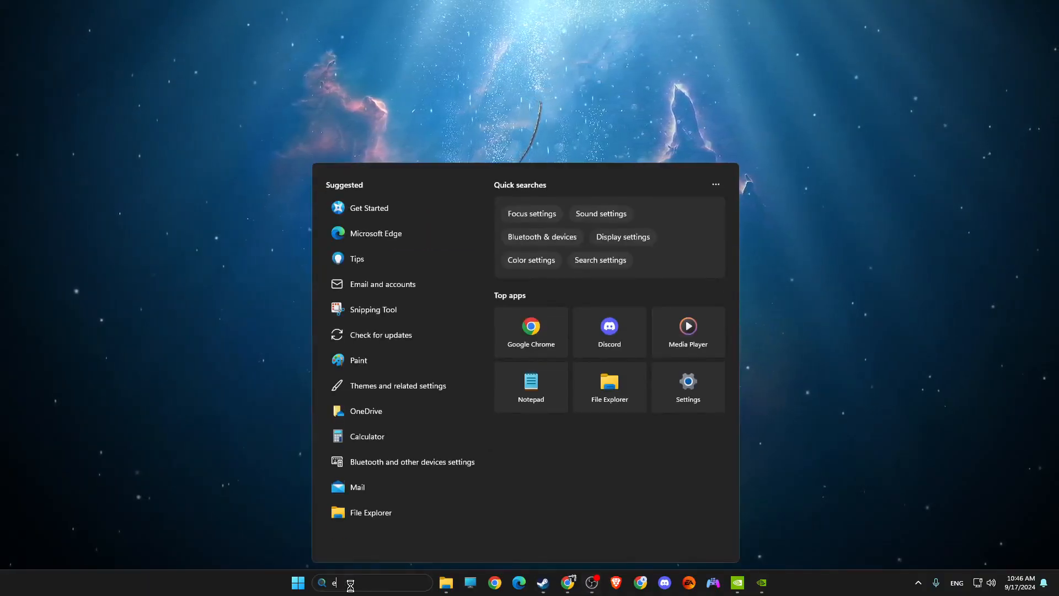
type("edit power plan")
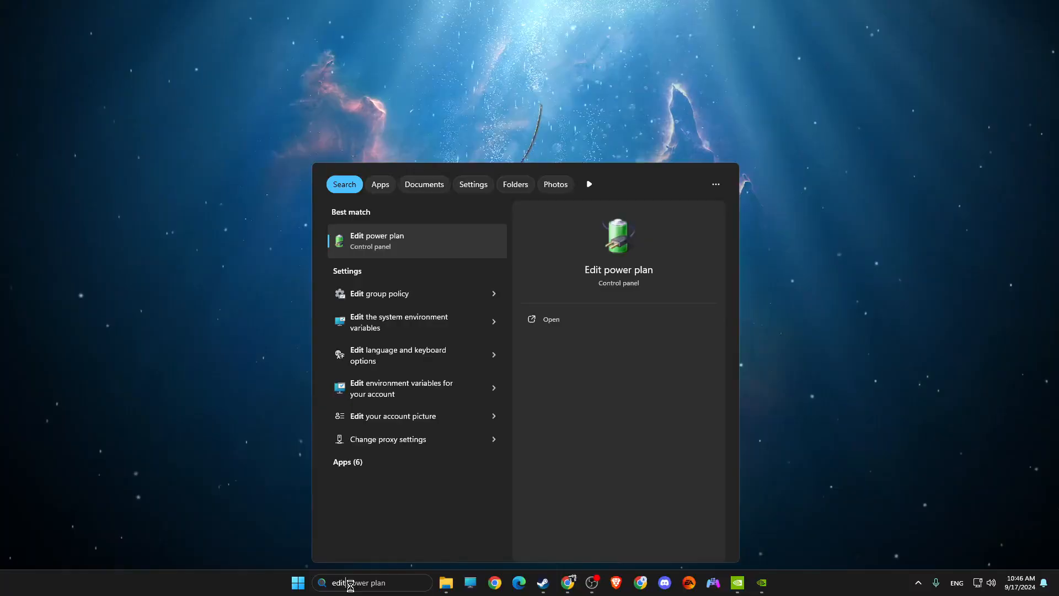
left_click(408, 241)
left_click(423, 154)
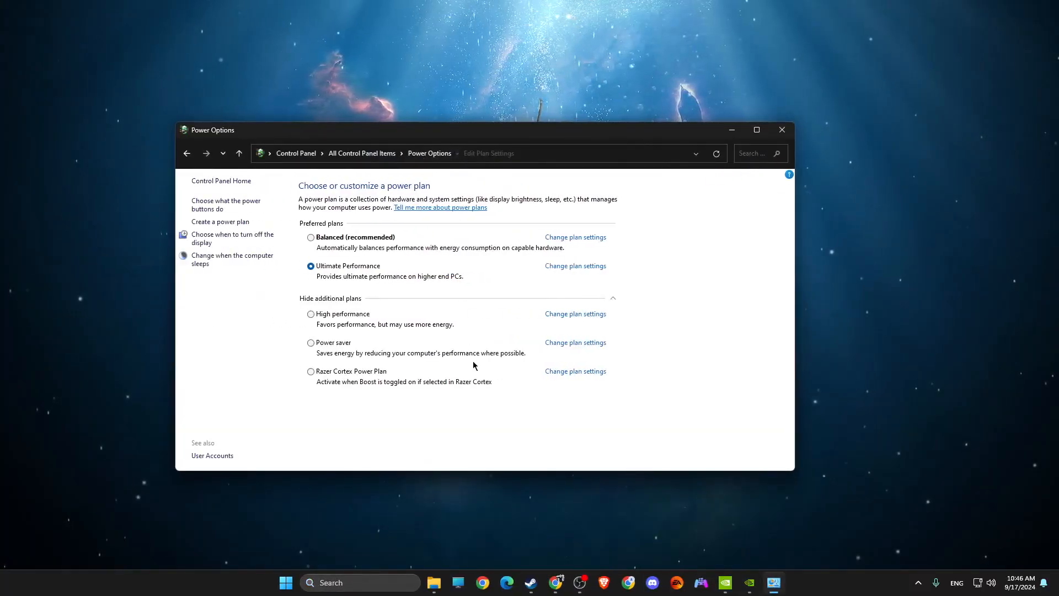
left_click(310, 269)
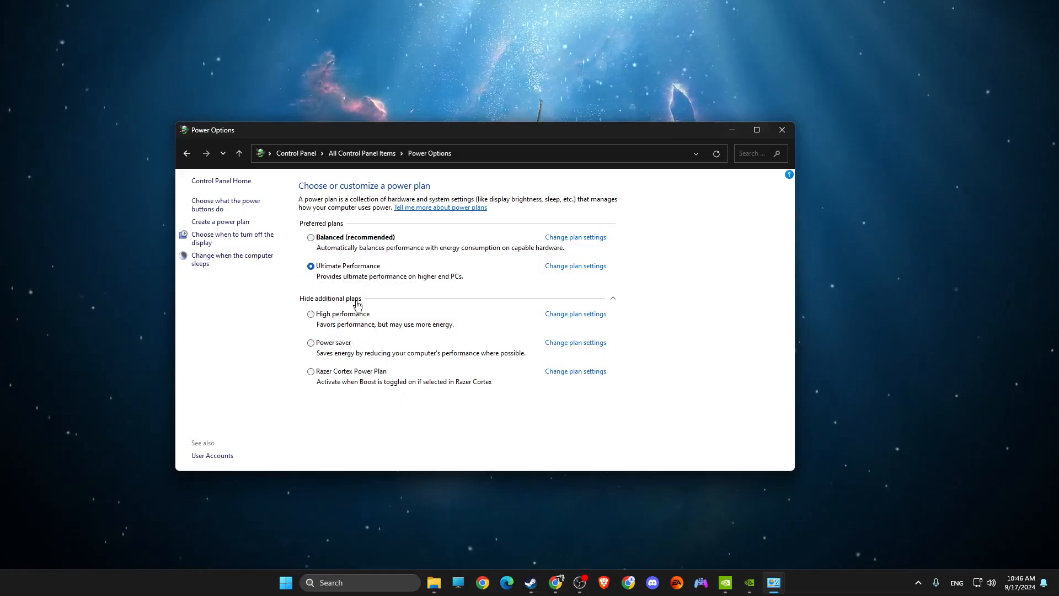
left_click(783, 130)
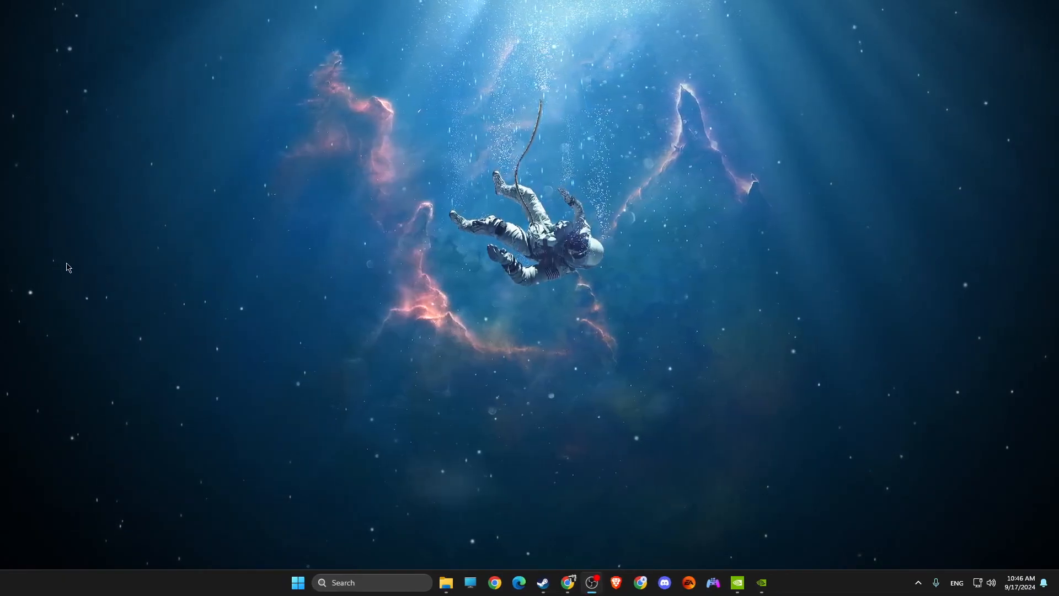